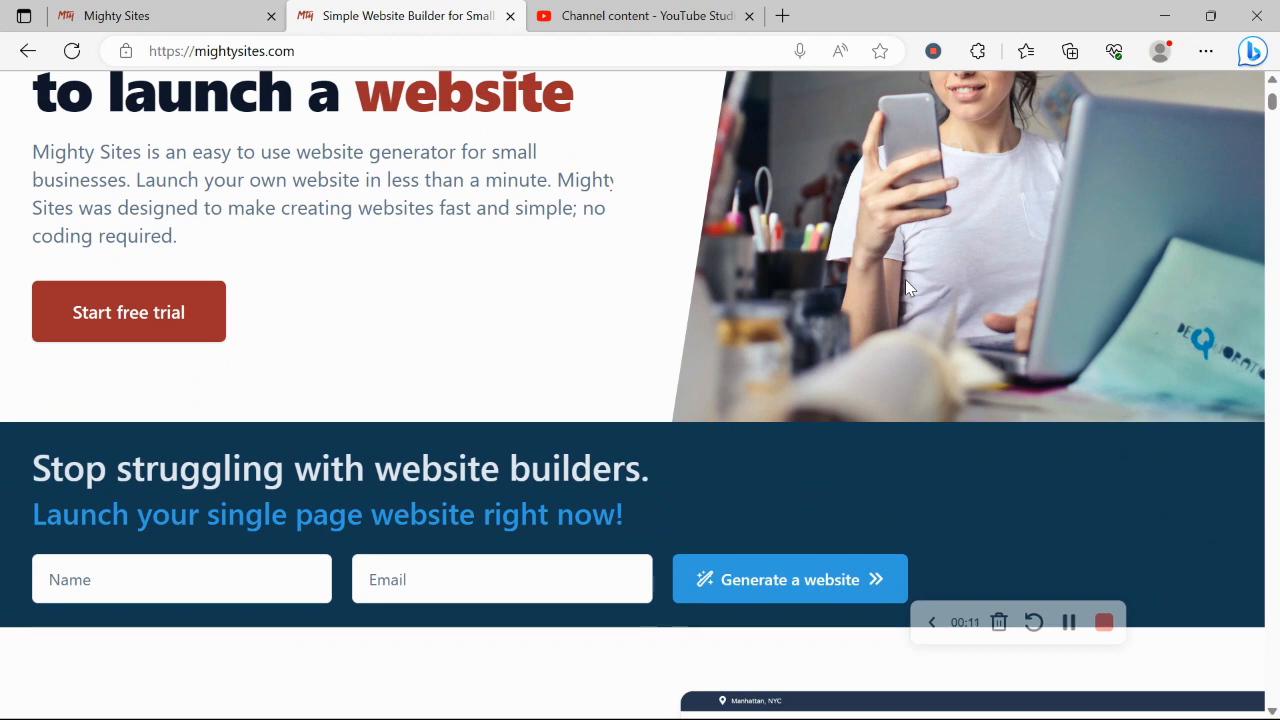
- Scroll down through the mightysites.com marketing homepage, briefly selecting and deselecting a heading
scroll(906, 288, down, 3)
scroll(906, 288, down, 1)
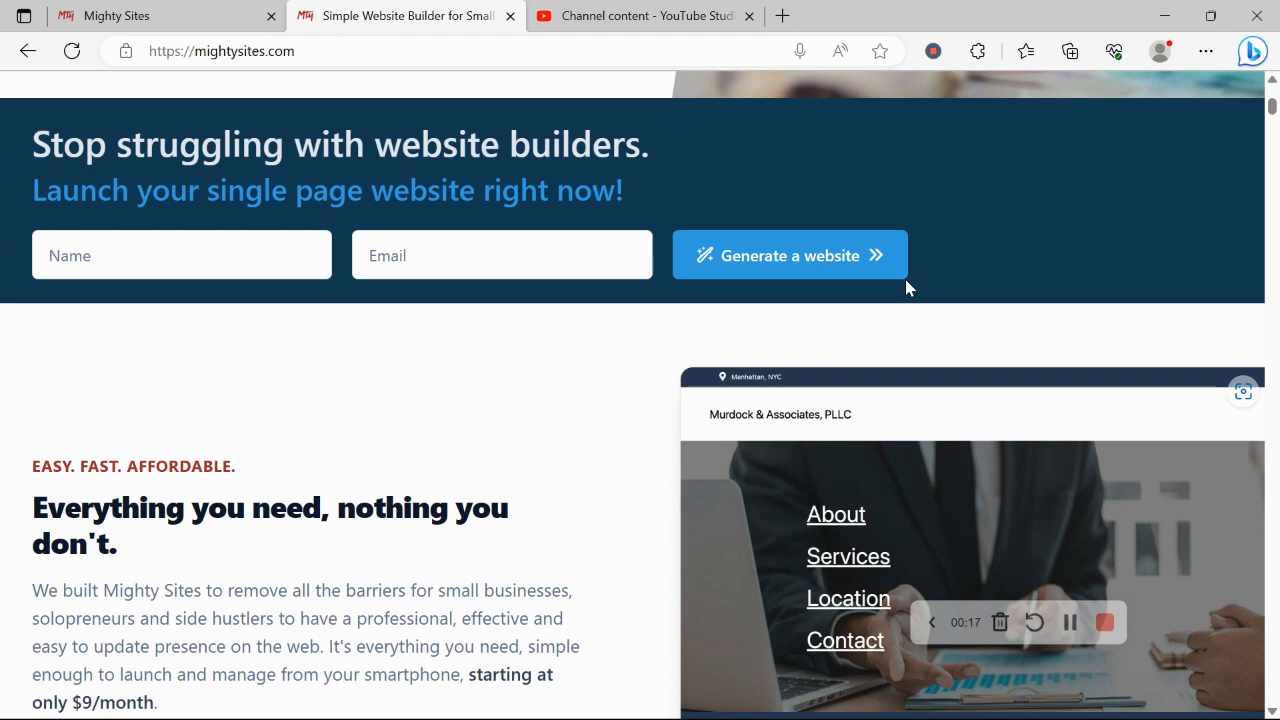
scroll(906, 288, down, 2)
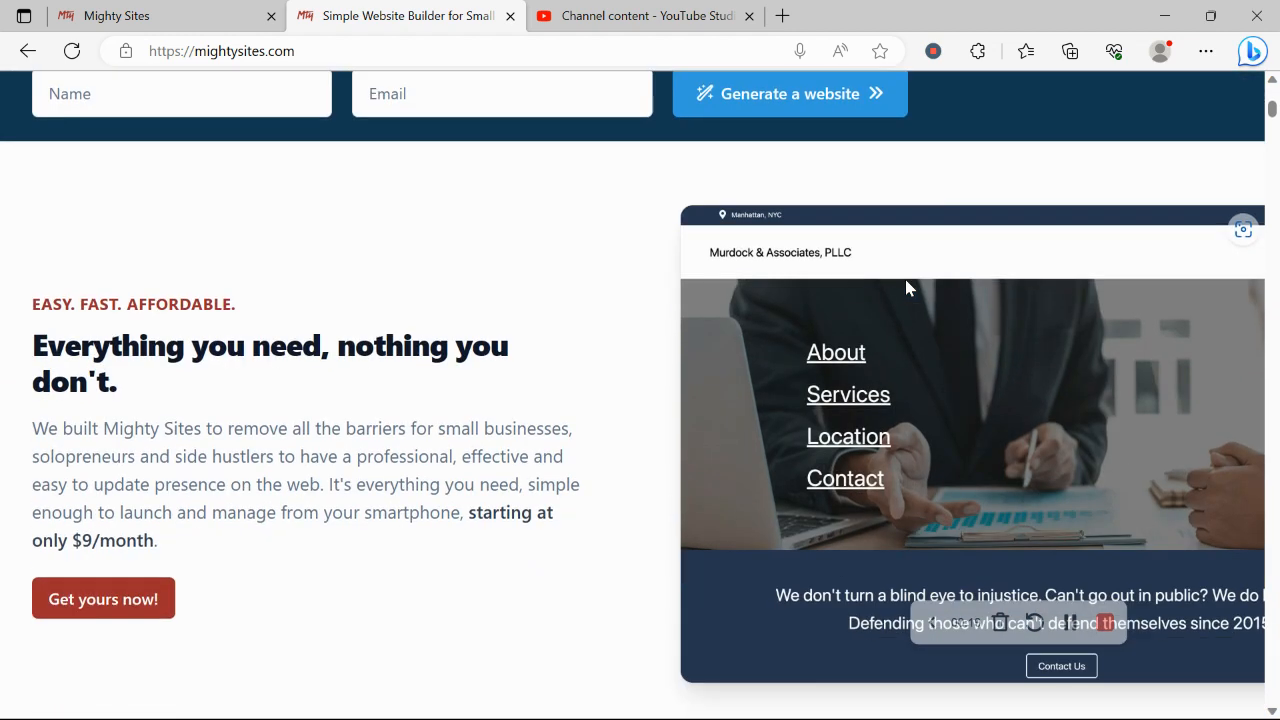
scroll(906, 288, down, 1)
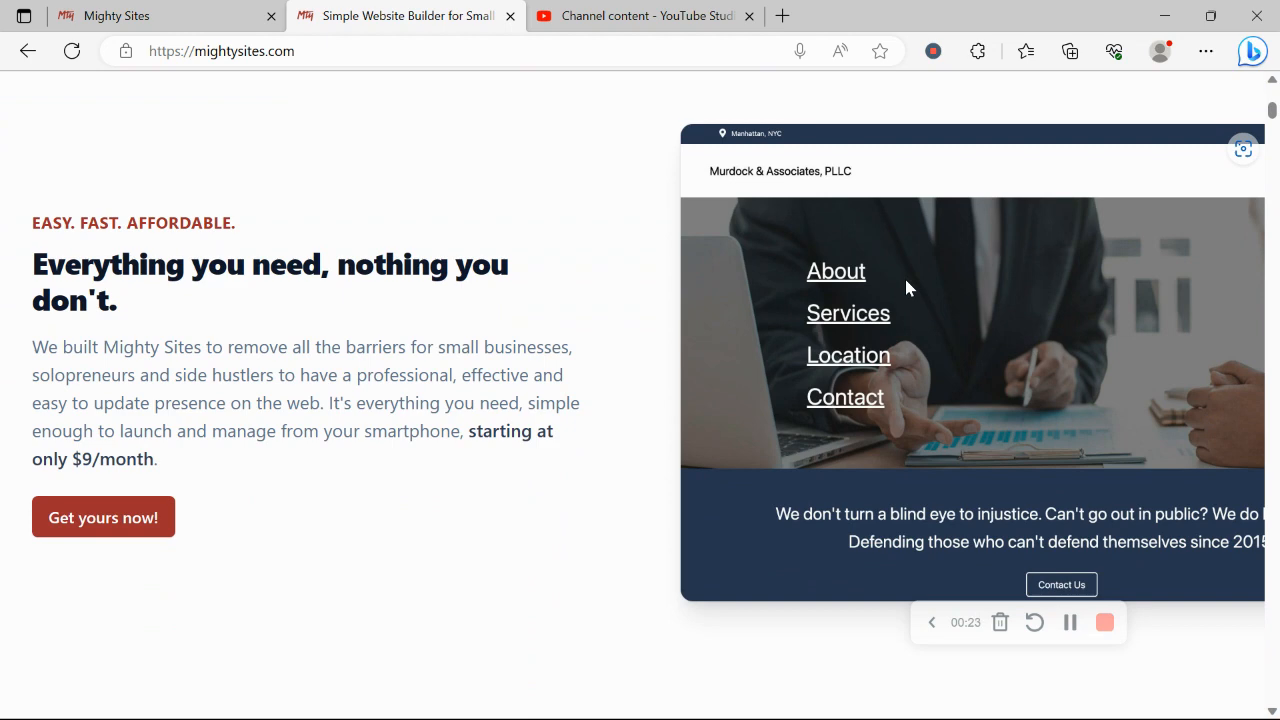
scroll(906, 288, down, 3)
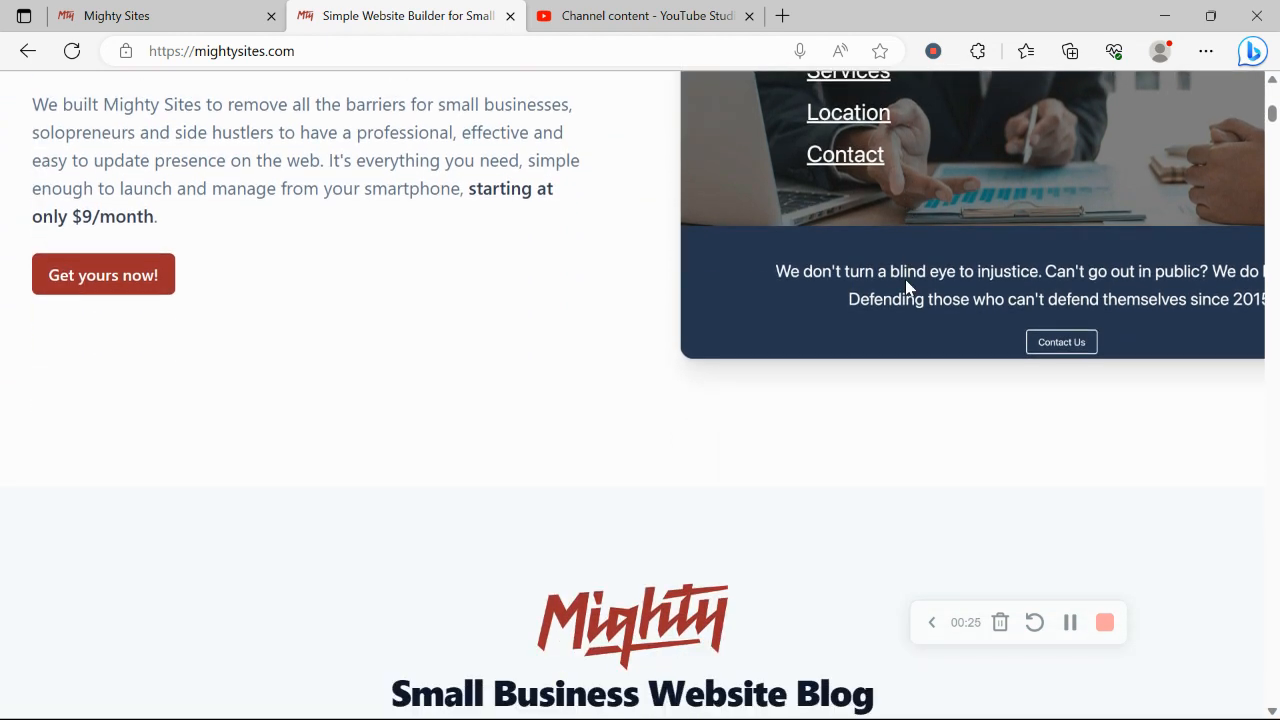
scroll(906, 288, down, 2)
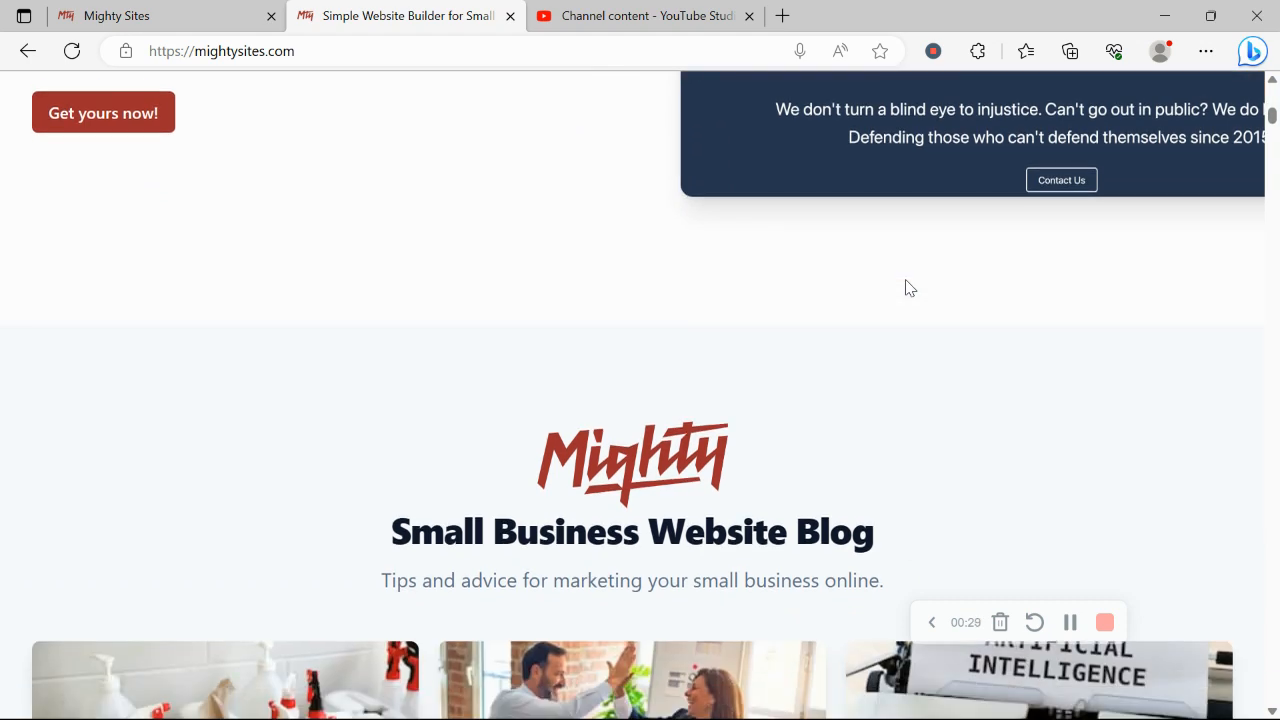
scroll(906, 288, down, 5)
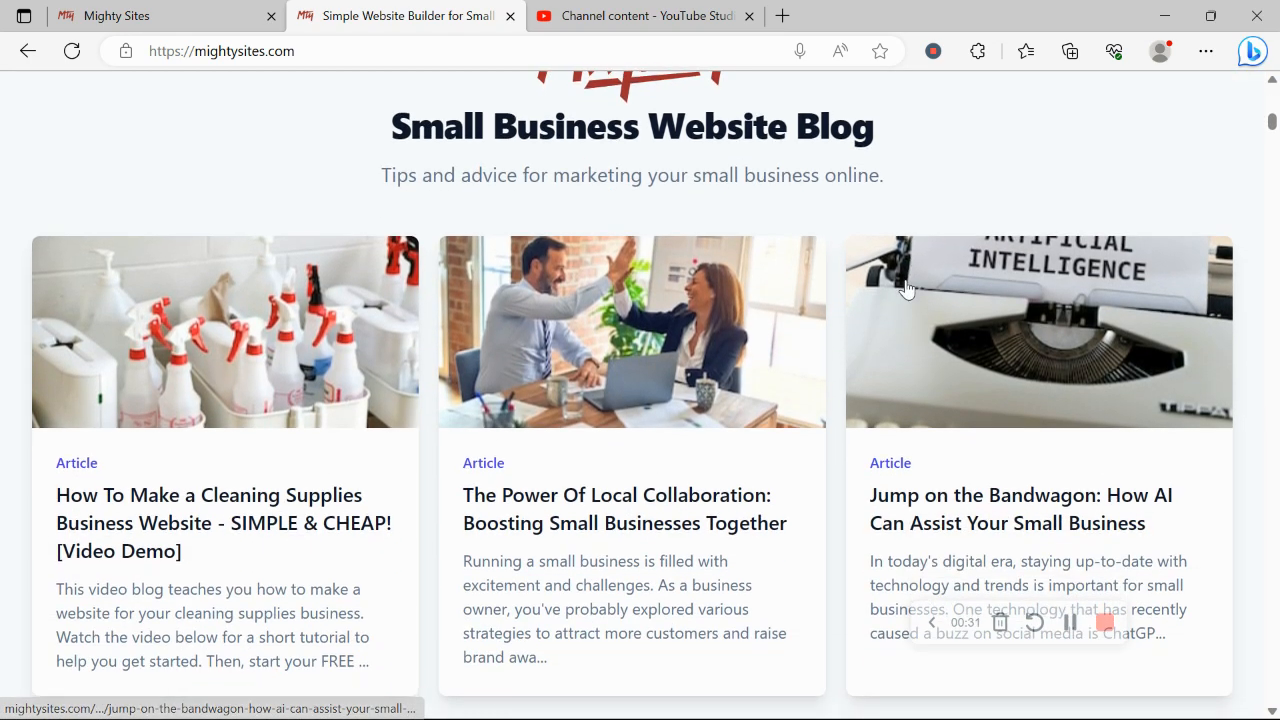
scroll(906, 288, down, 7)
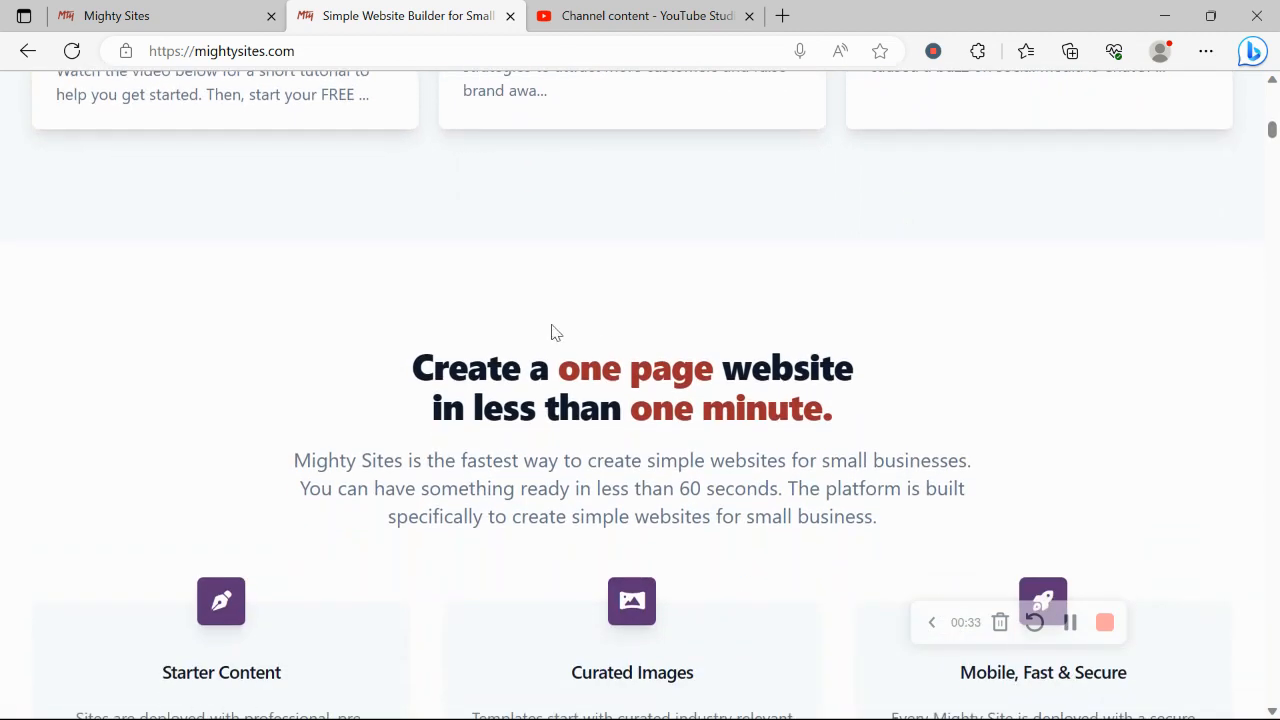
drag(409, 339, 943, 451)
click(714, 486)
- Highlight the 'Instant templates for hundreds of markets' heading, then switch to the Mighty Sites site-creation page
scroll(714, 486, down, 4)
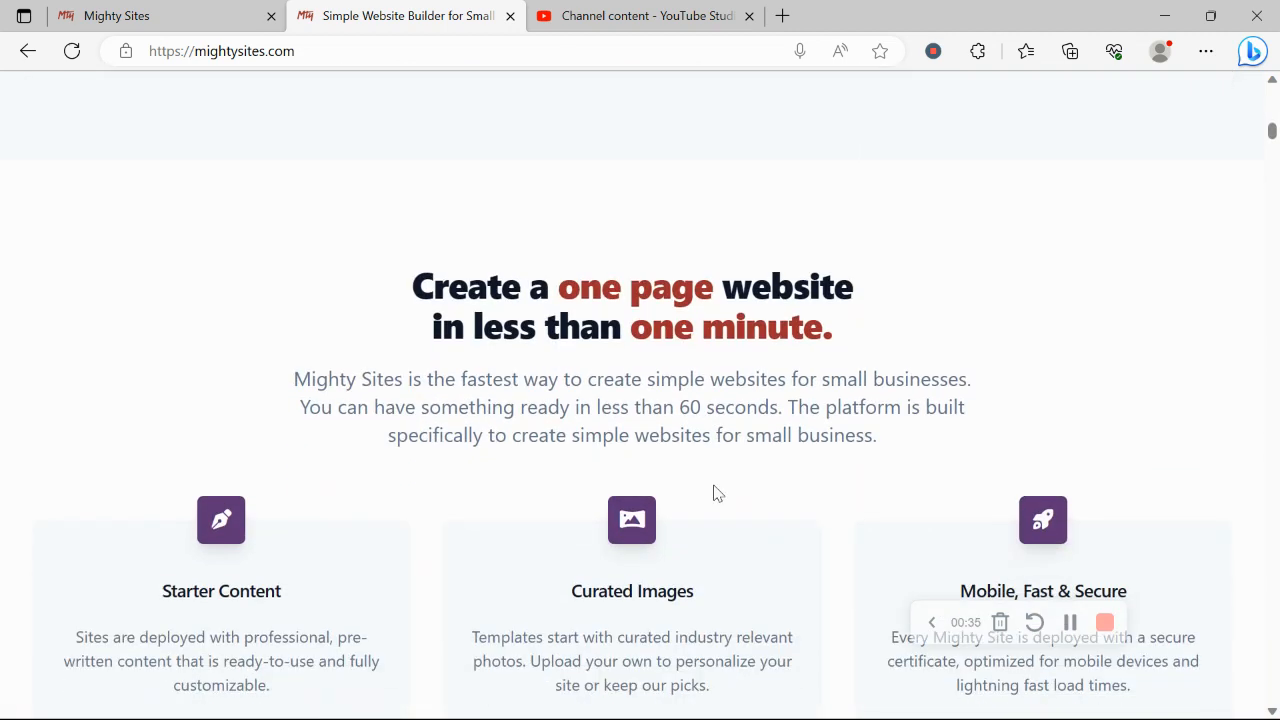
scroll(715, 486, down, 2)
triple_click(623, 480)
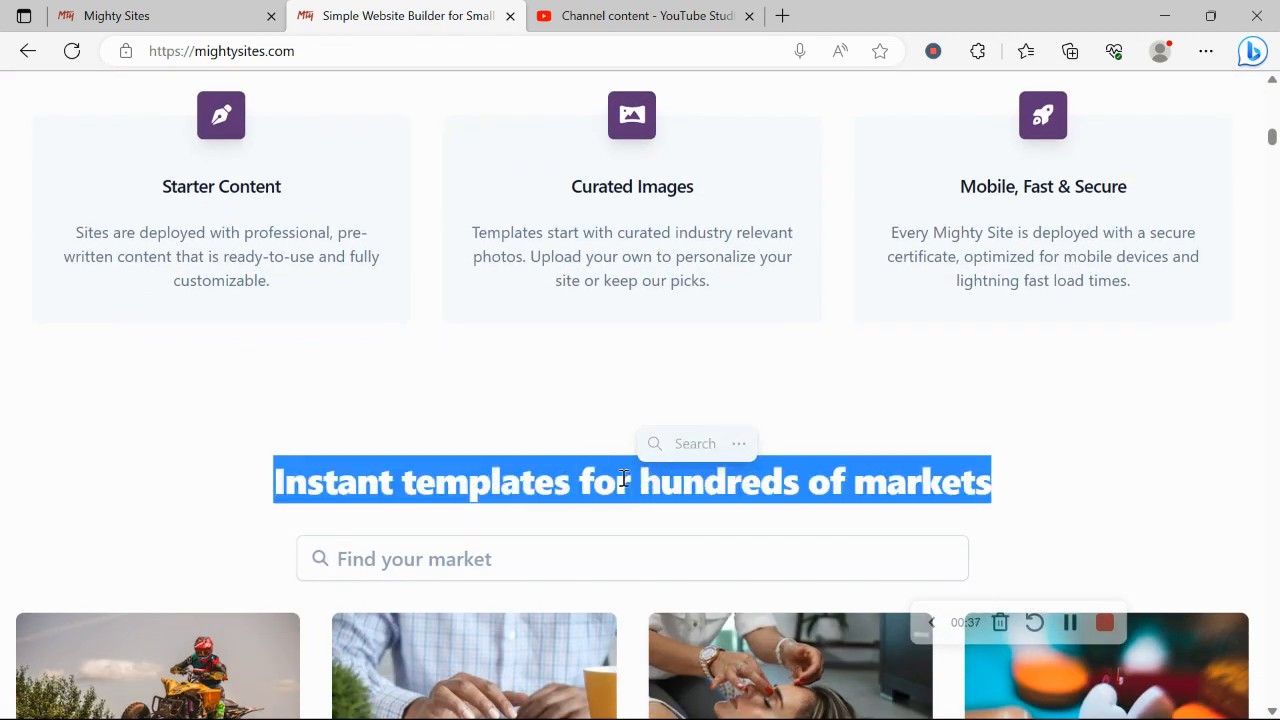
click(140, 9)
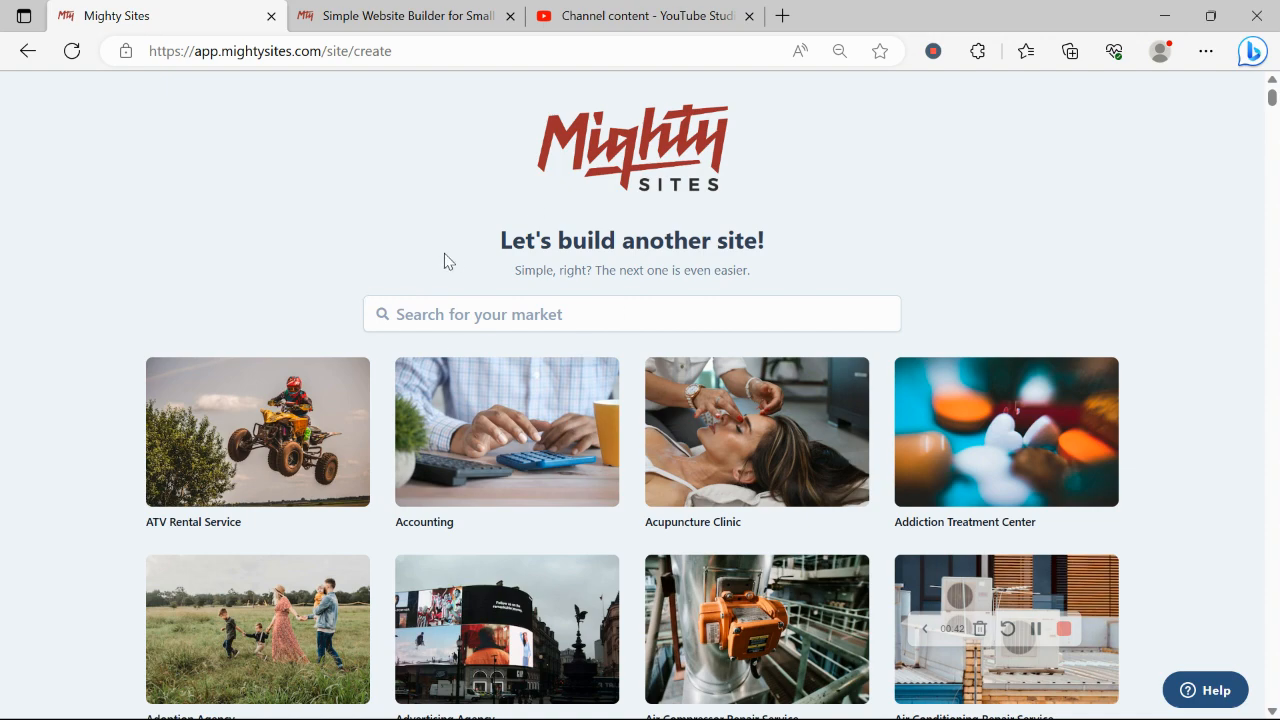
- Search the market templates for 'fly' and choose the Flyer Distribution Service template
double_click(343, 203)
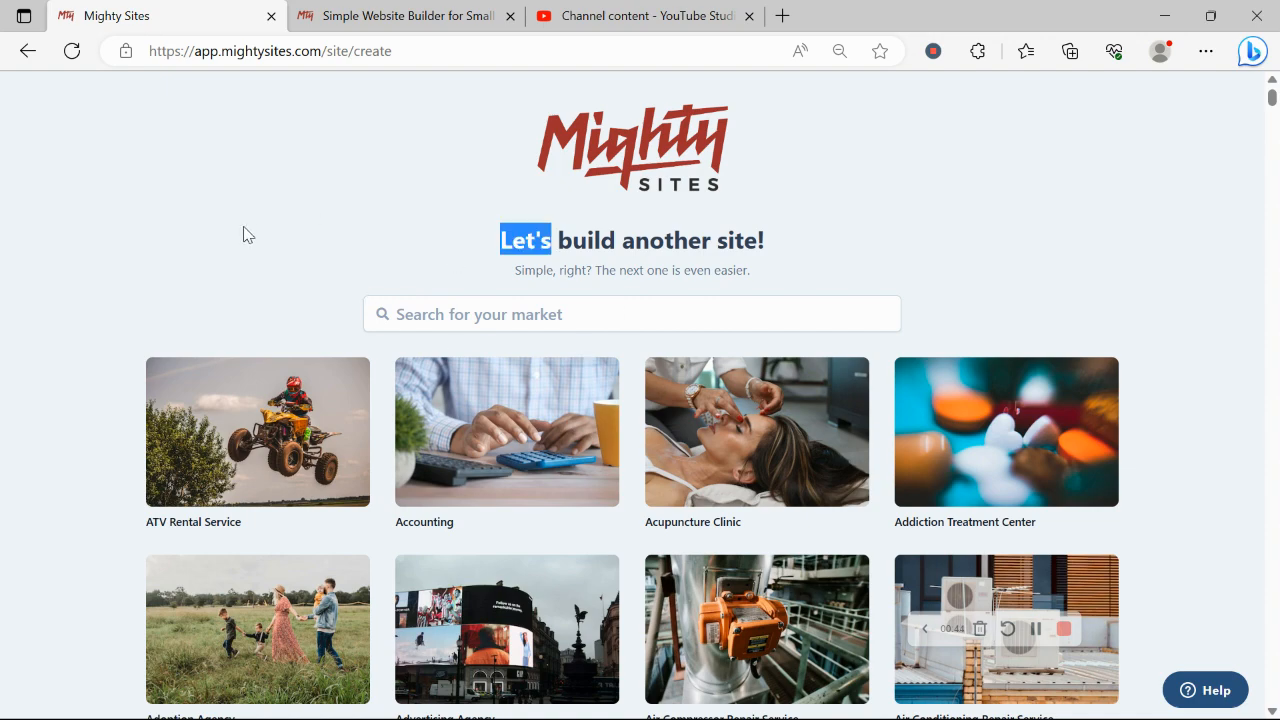
scroll(245, 234, down, 2)
scroll(243, 234, down, 5)
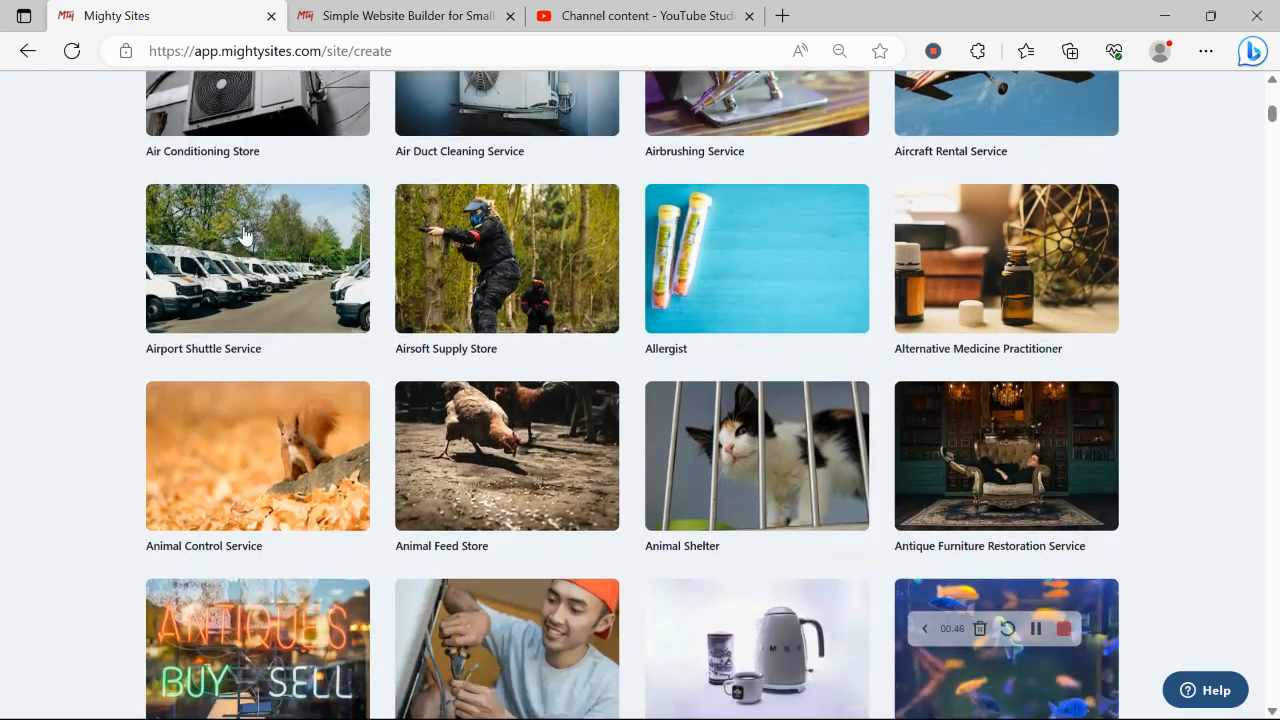
scroll(243, 234, up, 7)
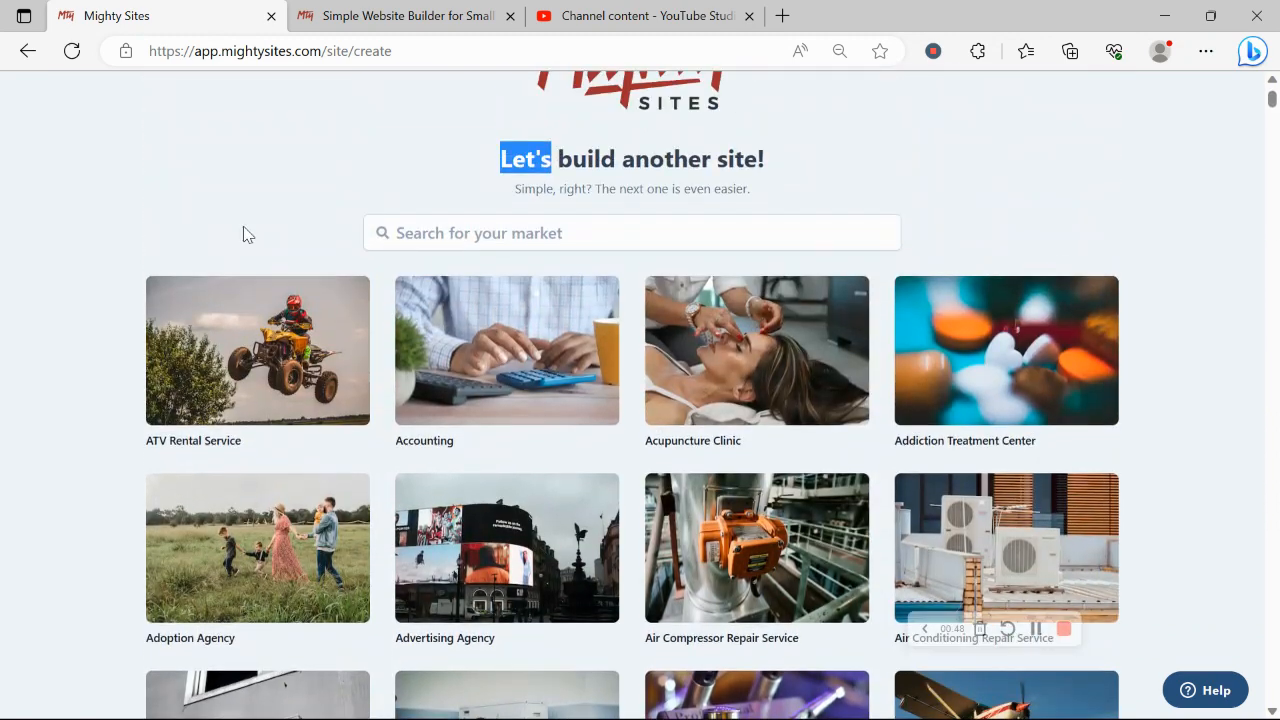
click(470, 247)
text(flye)
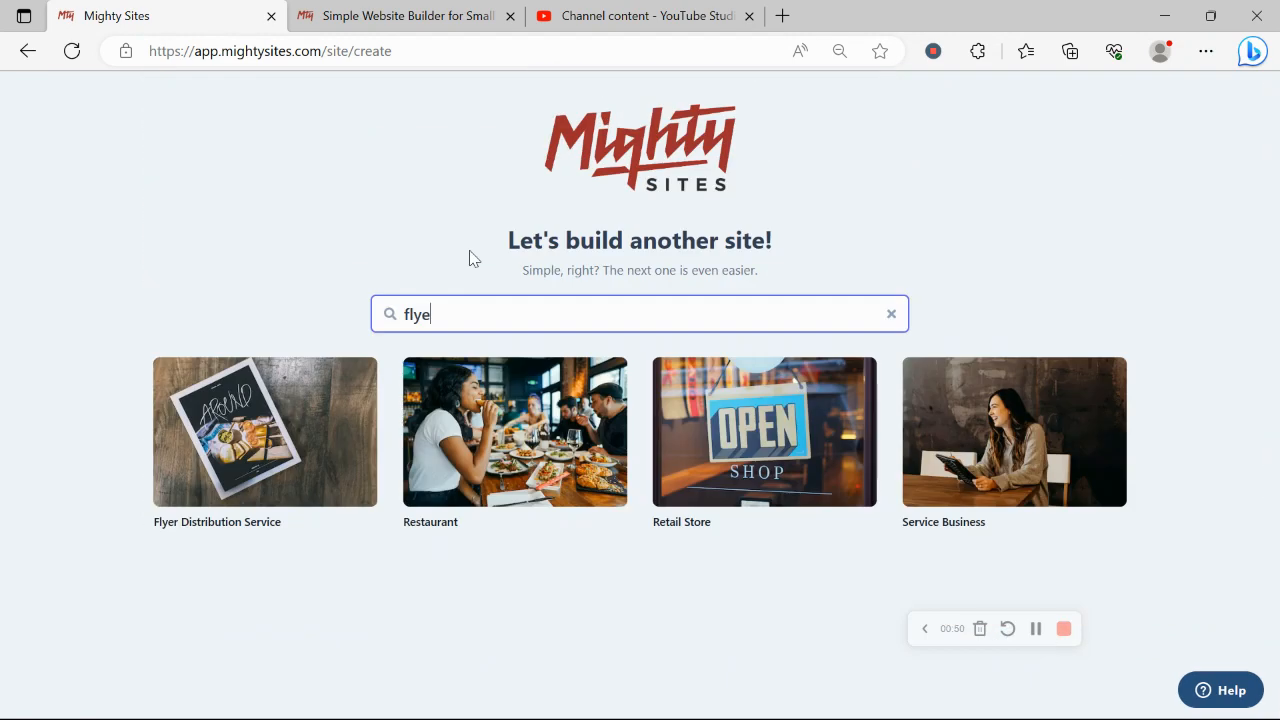
click(260, 481)
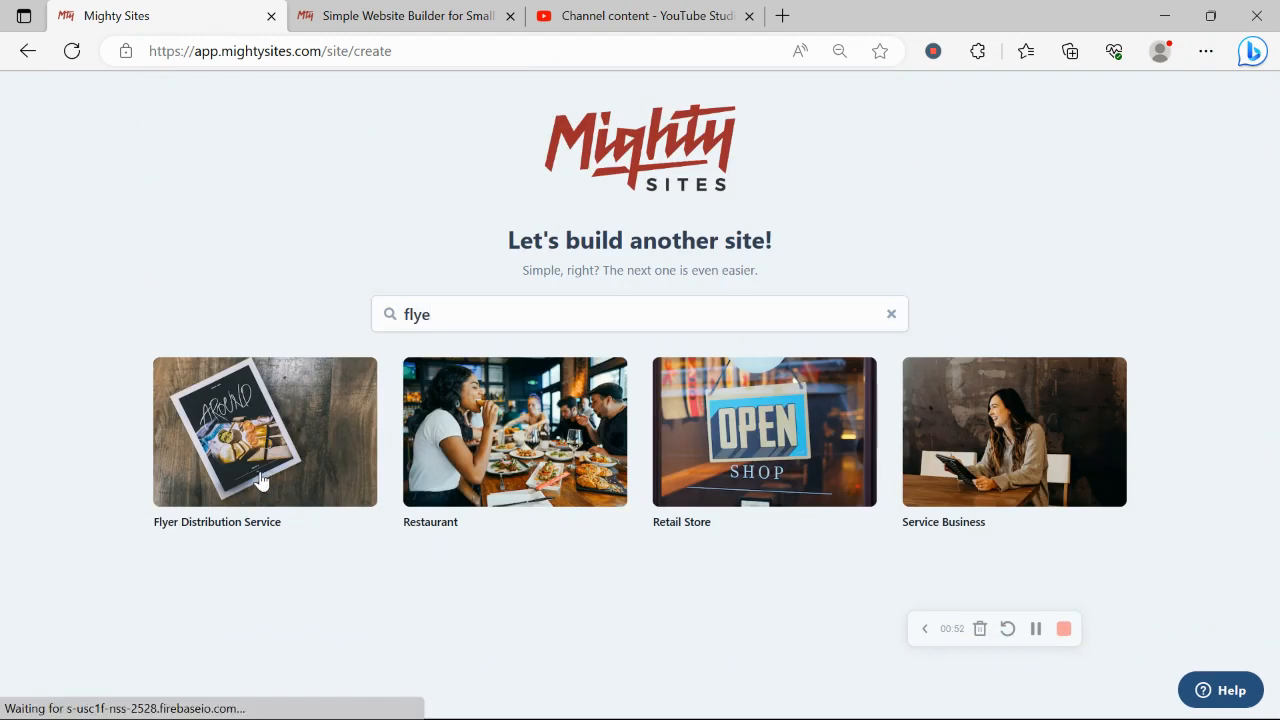
- Enter the company name Rochelle's Flyer Designs
key(Caps_Lock)
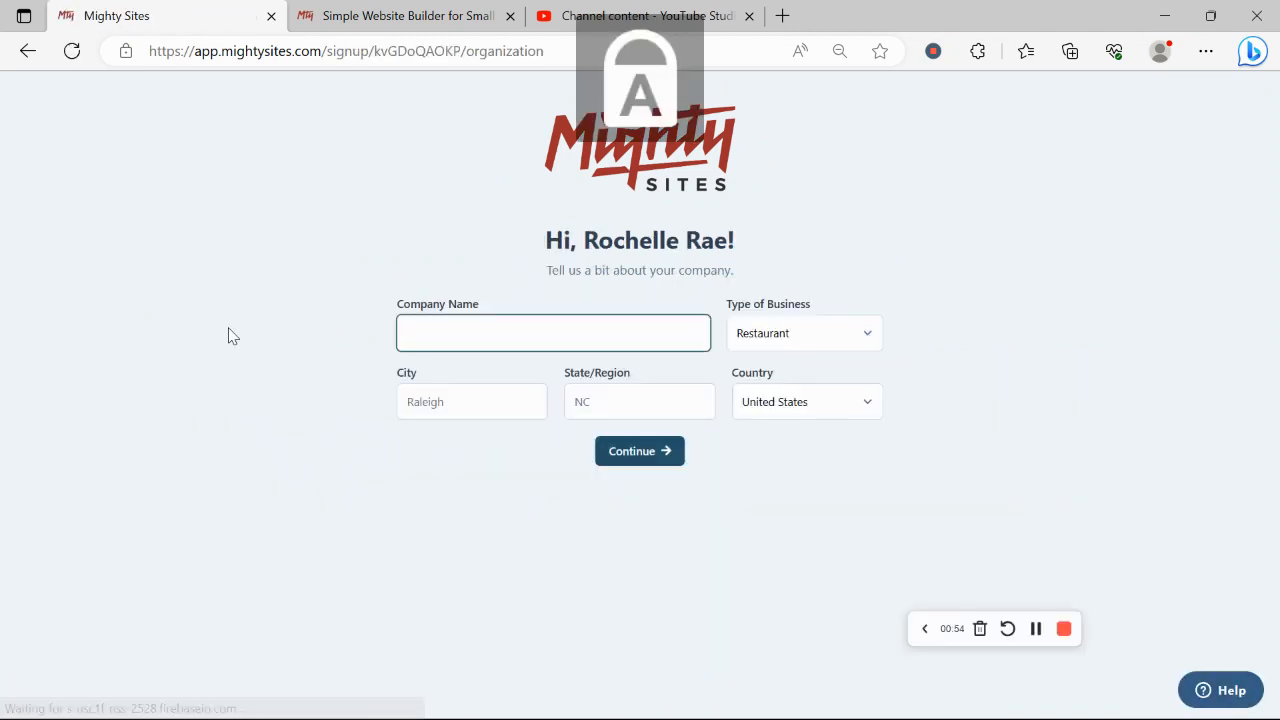
text(R)
key(Caps_Lock)
text(ochell)
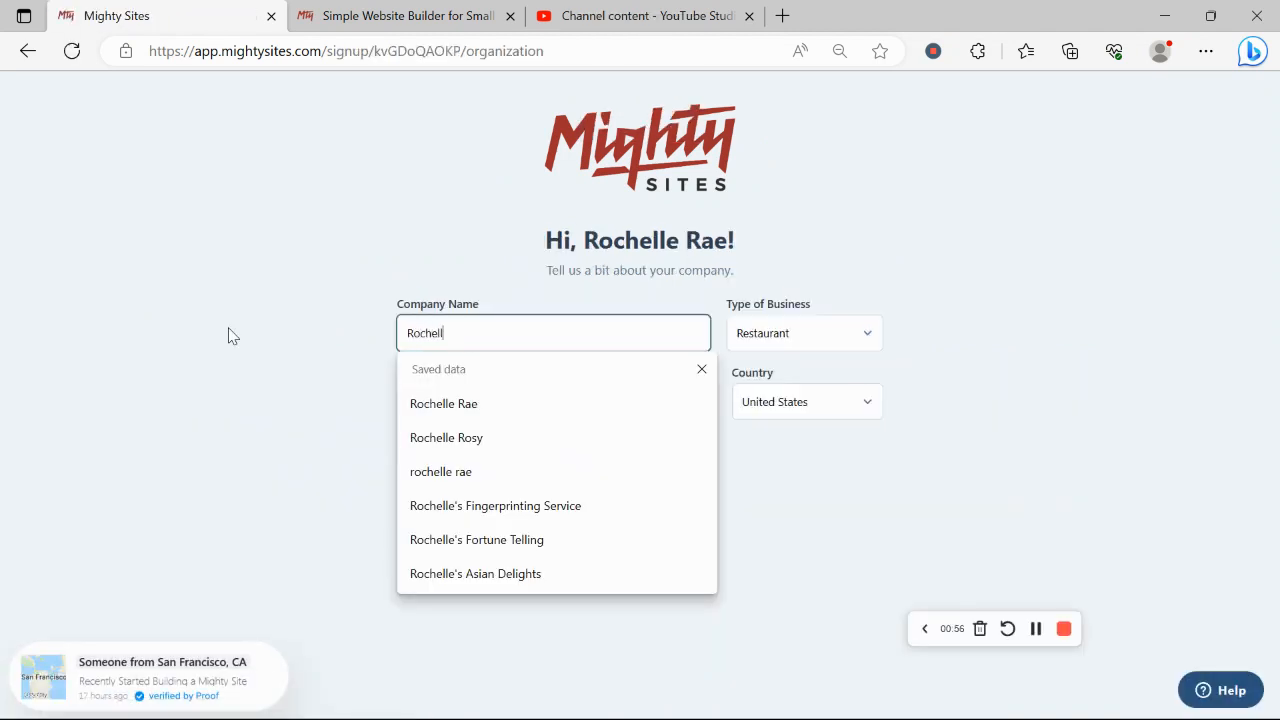
text(e's)
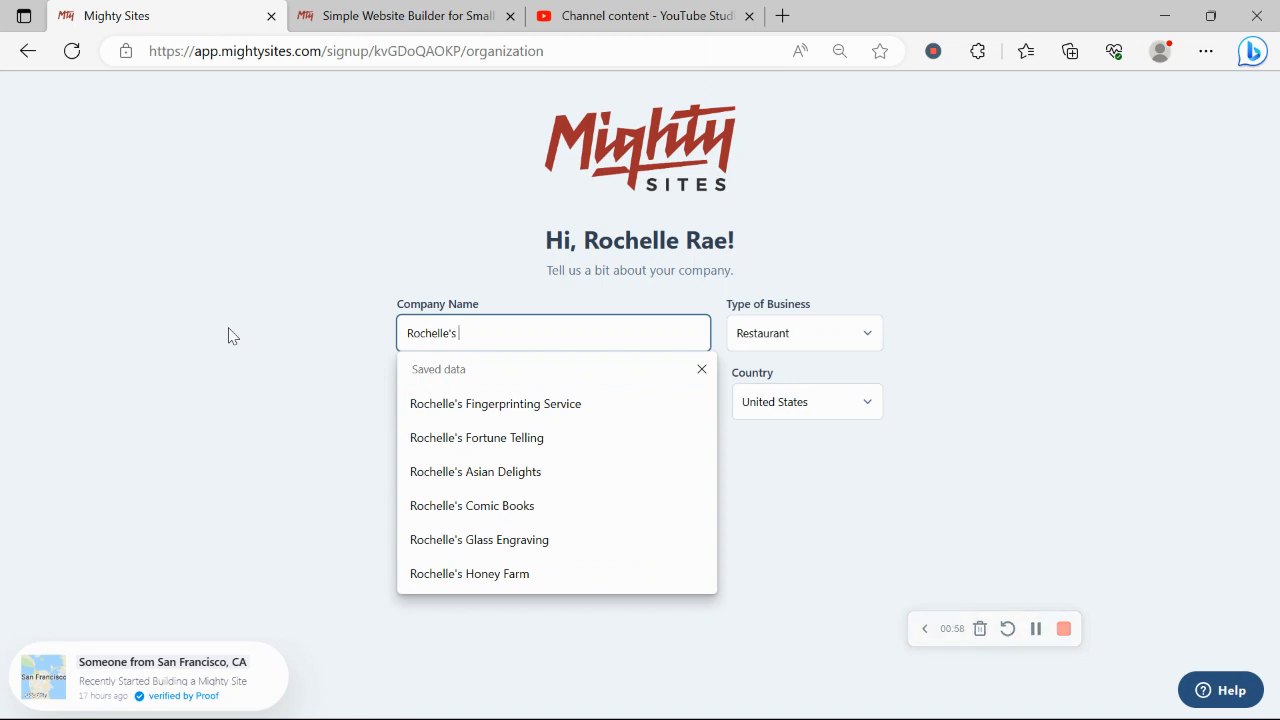
key(Caps_Lock)
text(F)
key(Caps_Lock)
text(lyer)
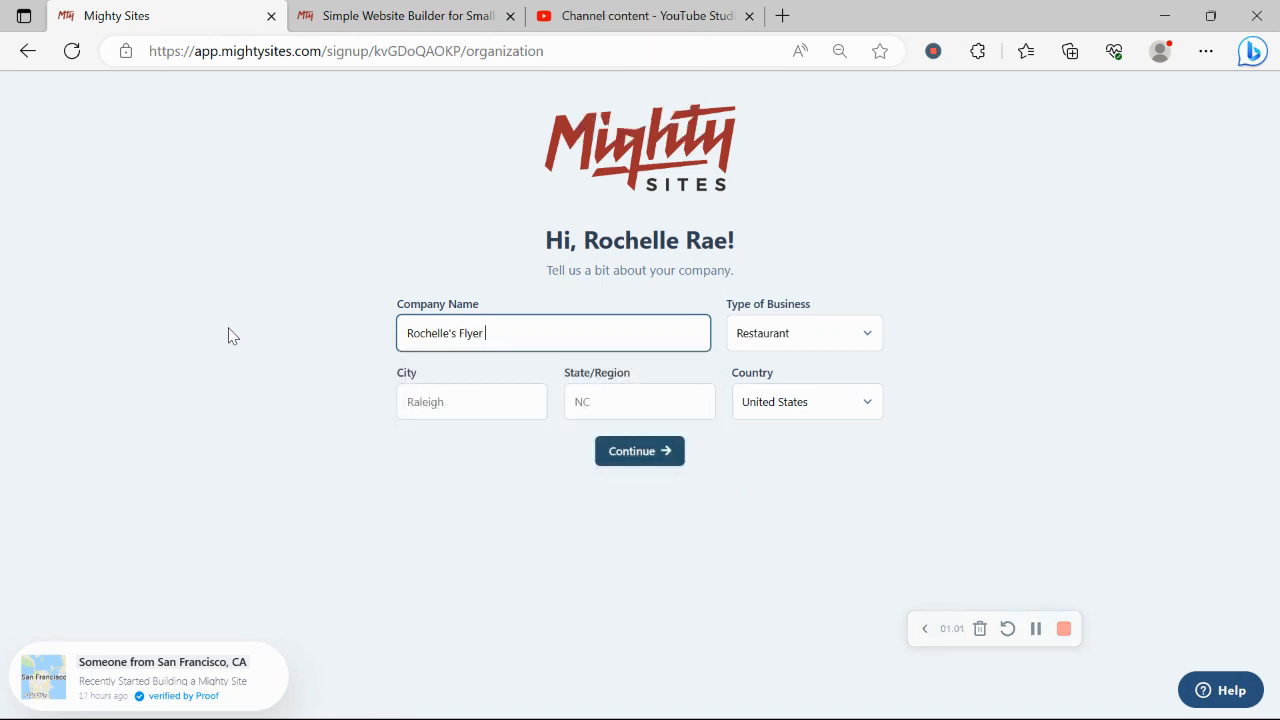
key(Caps_Lock)
text(D)
key(Caps_Lock)
text(esigns)
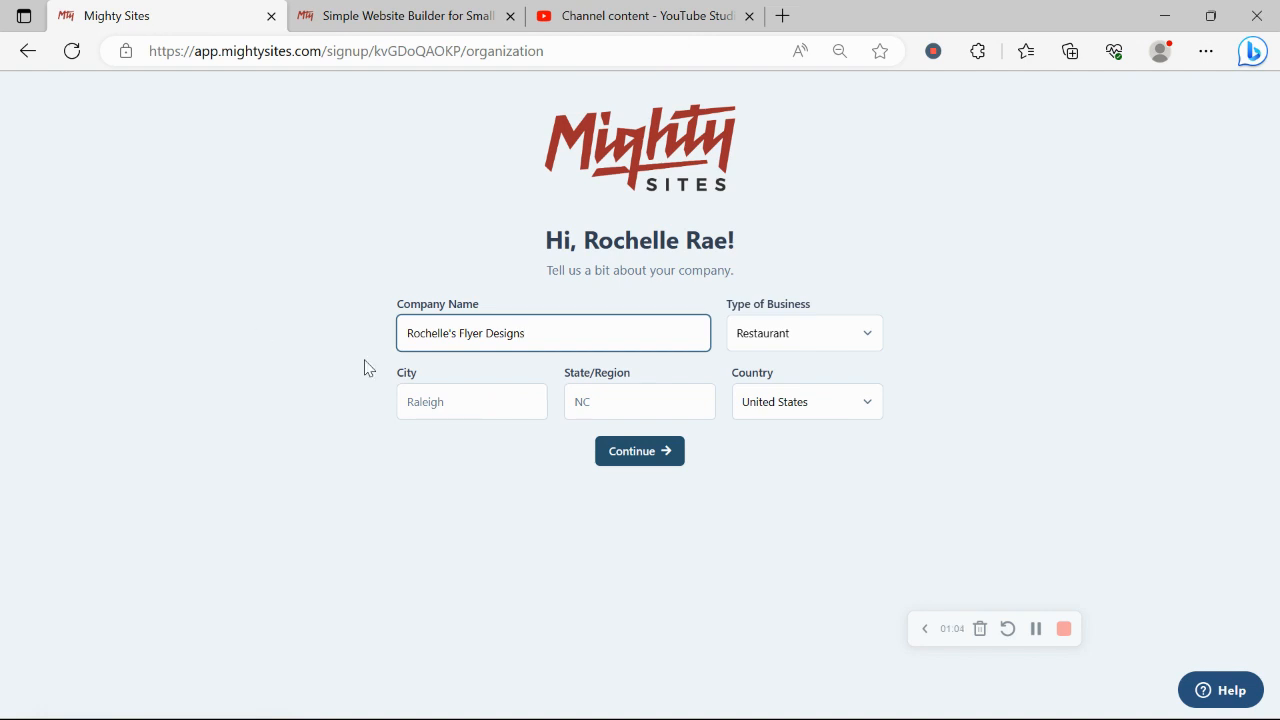
- Set city Denver, state Colorado and business type Service, then submit to build the site
click(485, 412)
key(Caps_Lock)
text(D)
key(Caps_Lock)
text(e)
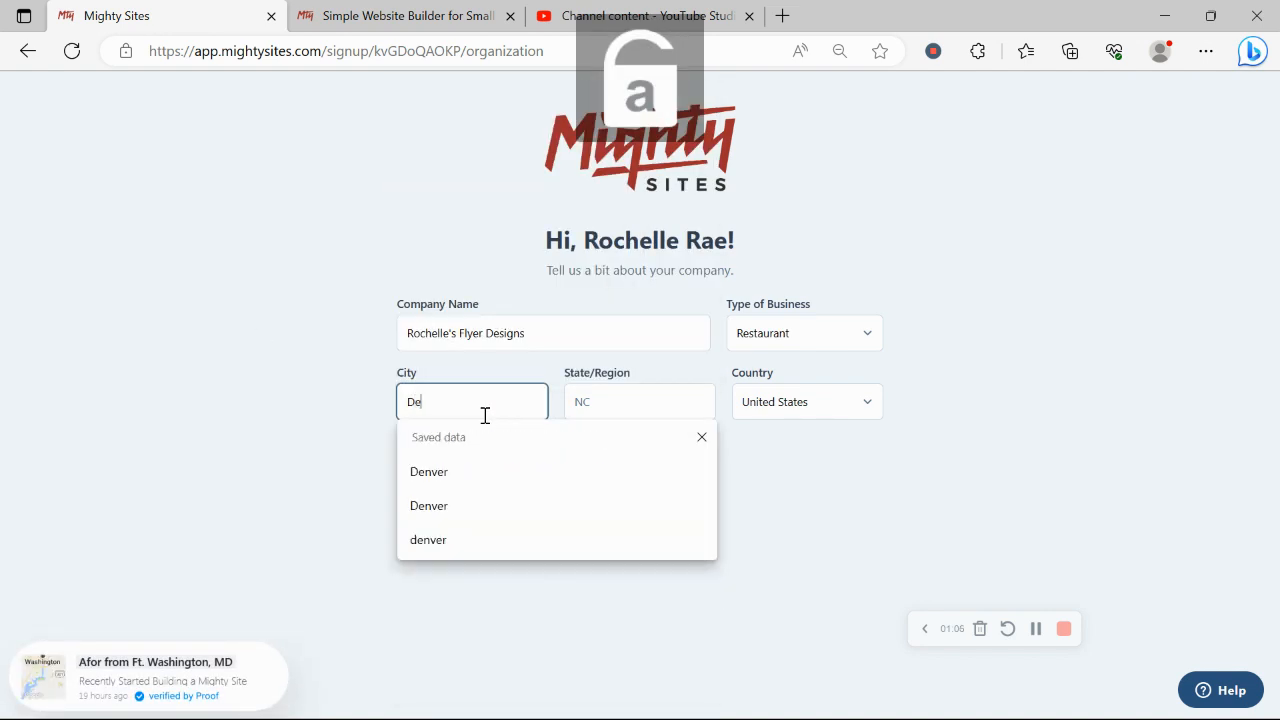
text(nver)
click(668, 387)
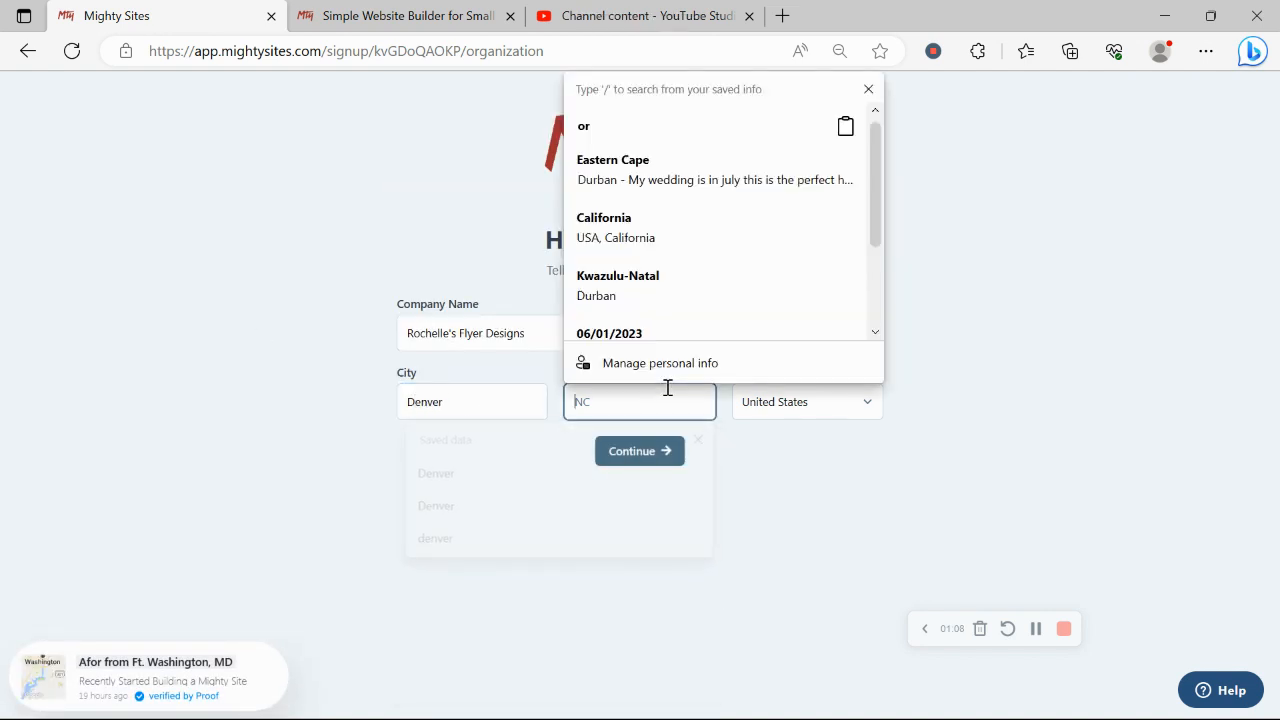
key(Caps_Lock)
text(C)
key(Caps_Lock)
text(ol)
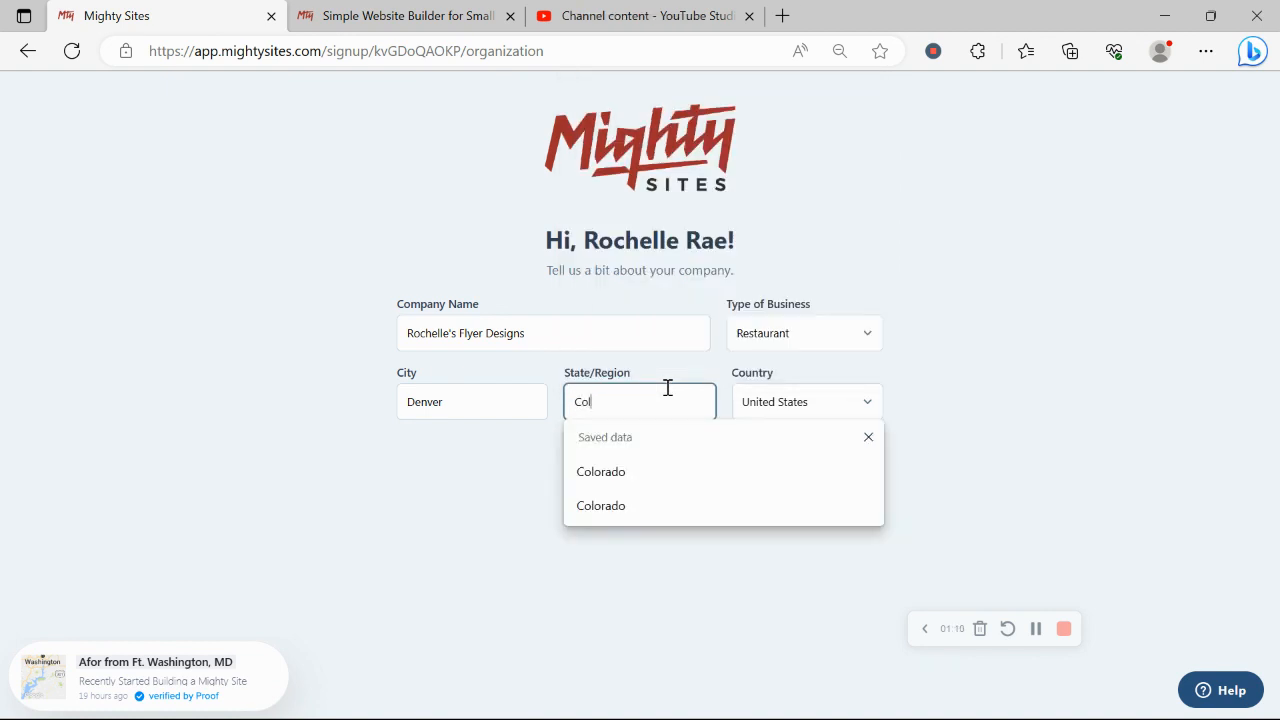
text(orado)
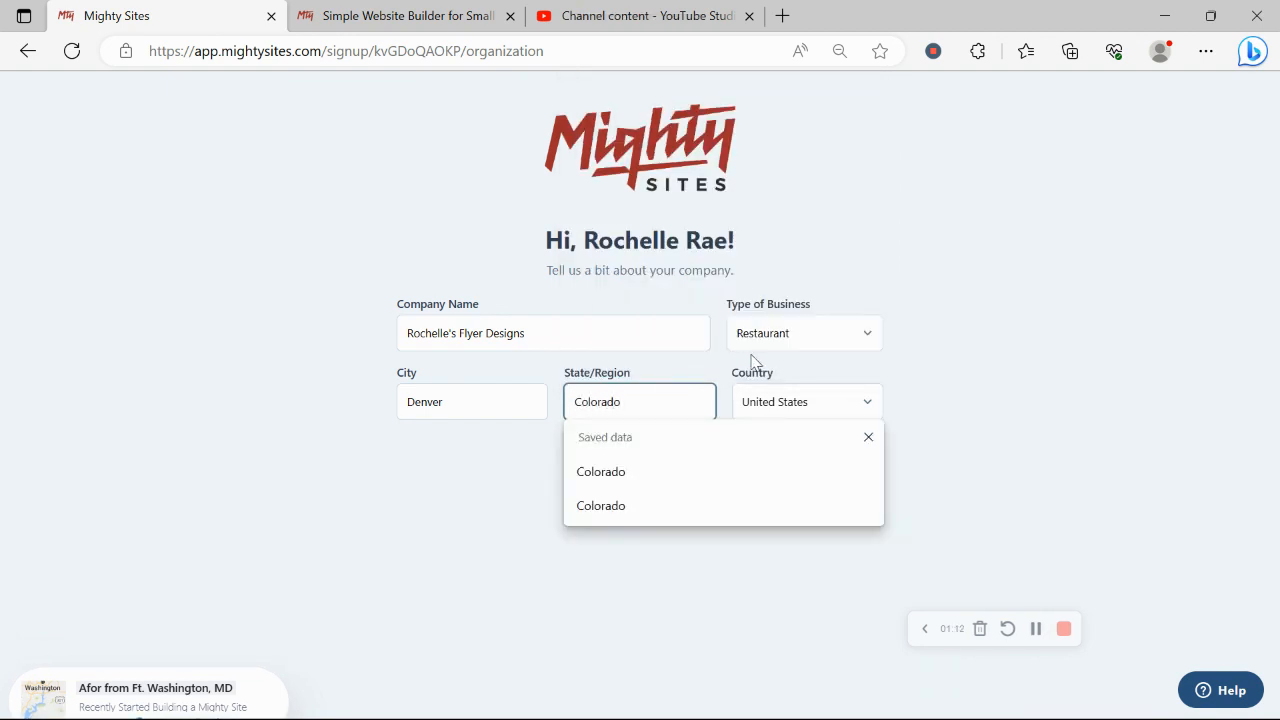
click(810, 340)
click(823, 395)
click(669, 451)
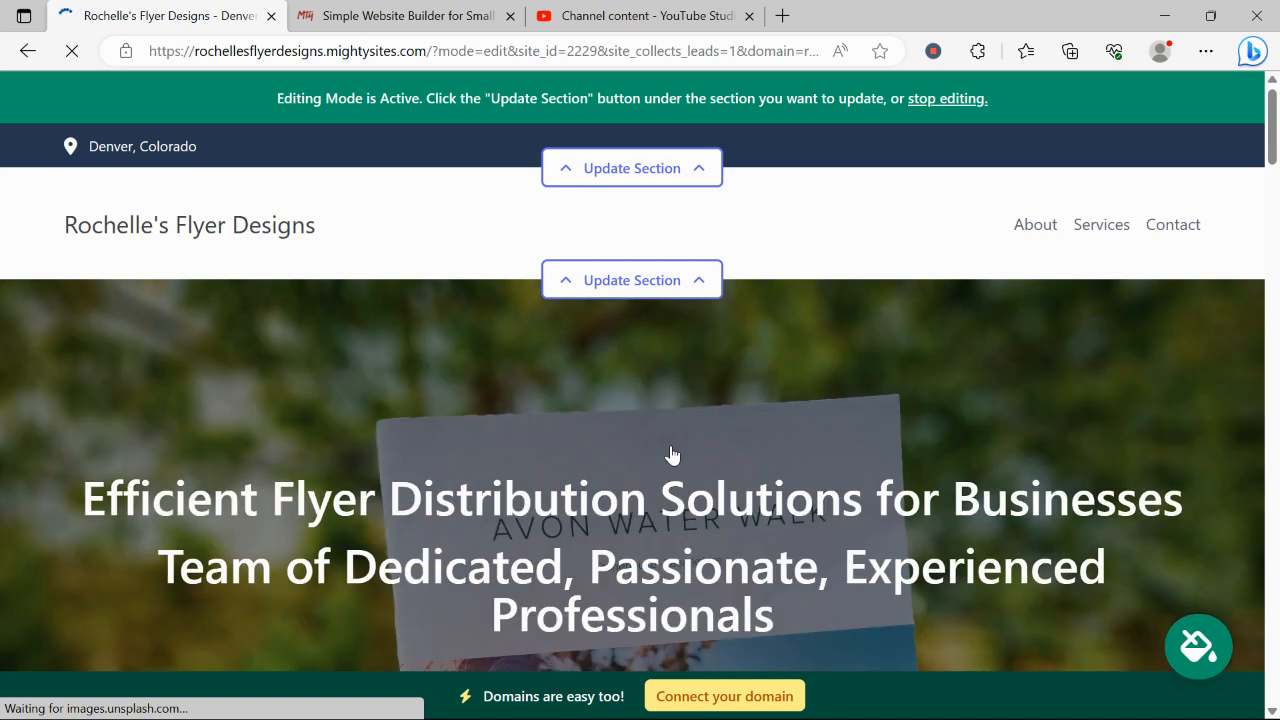
scroll(671, 455, down, 3)
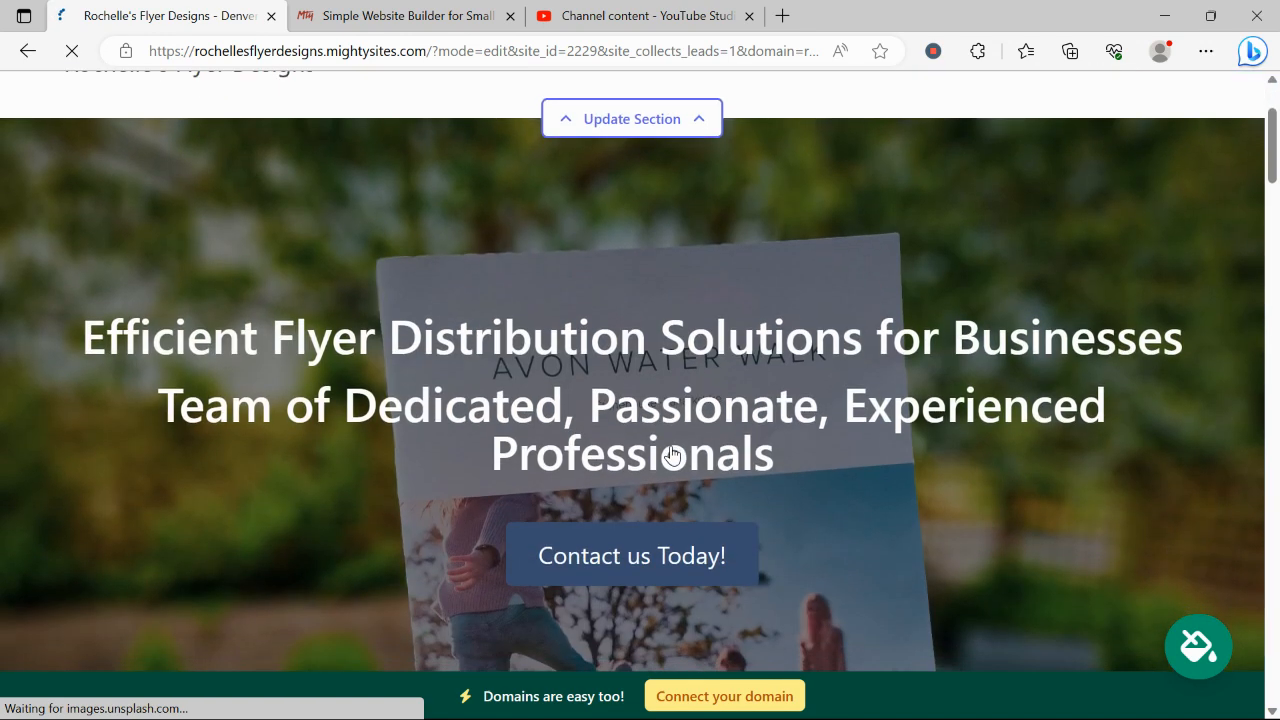
drag(80, 252, 928, 387)
click(370, 432)
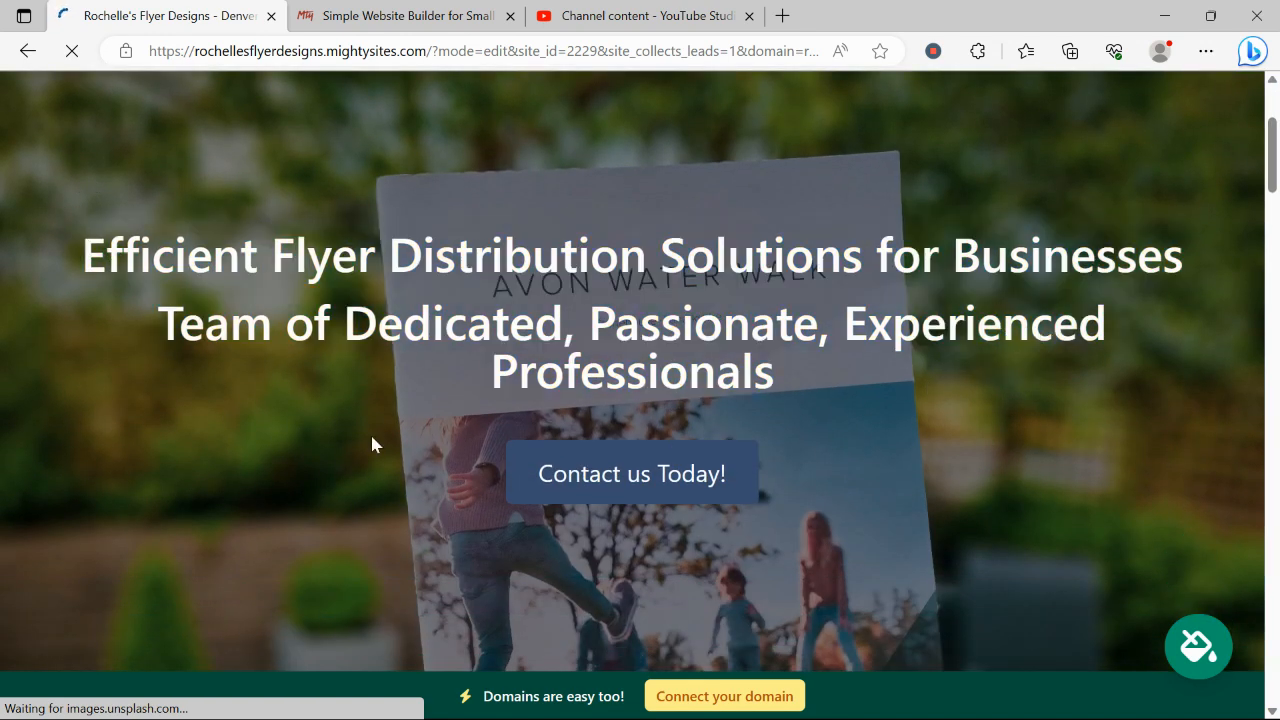
scroll(370, 435, down, 6)
scroll(372, 437, down, 10)
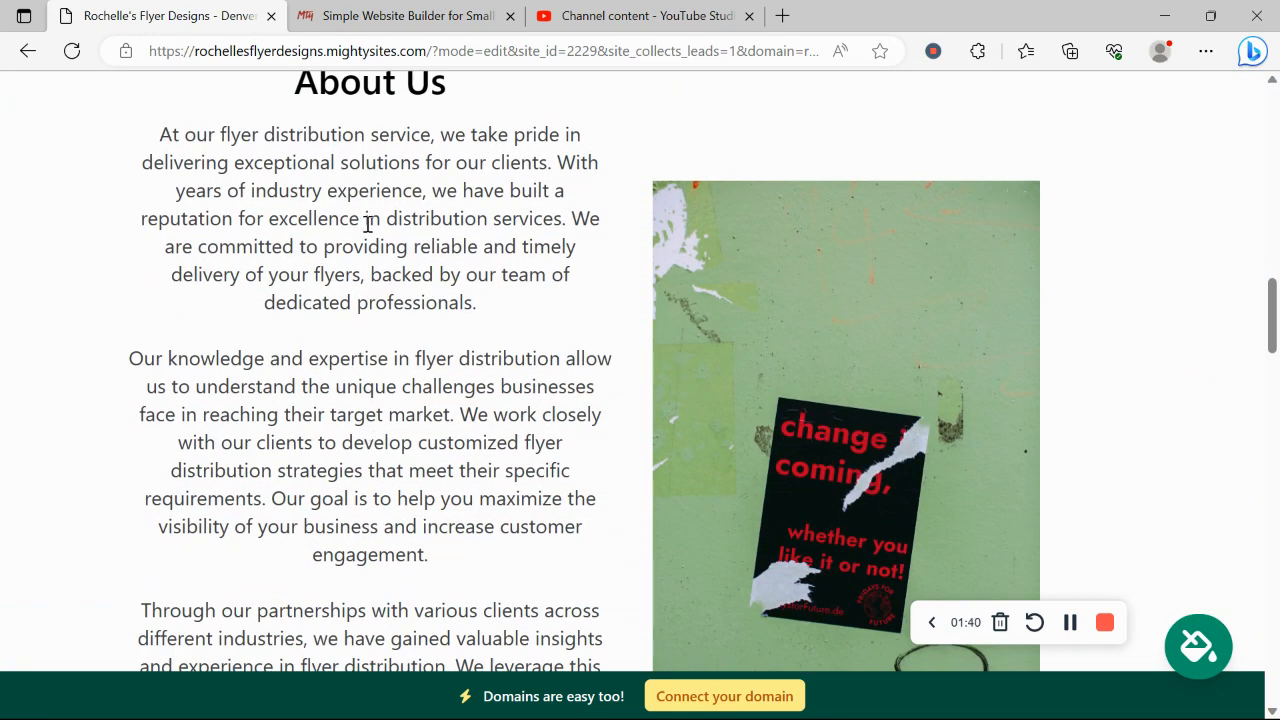
scroll(368, 225, down, 8)
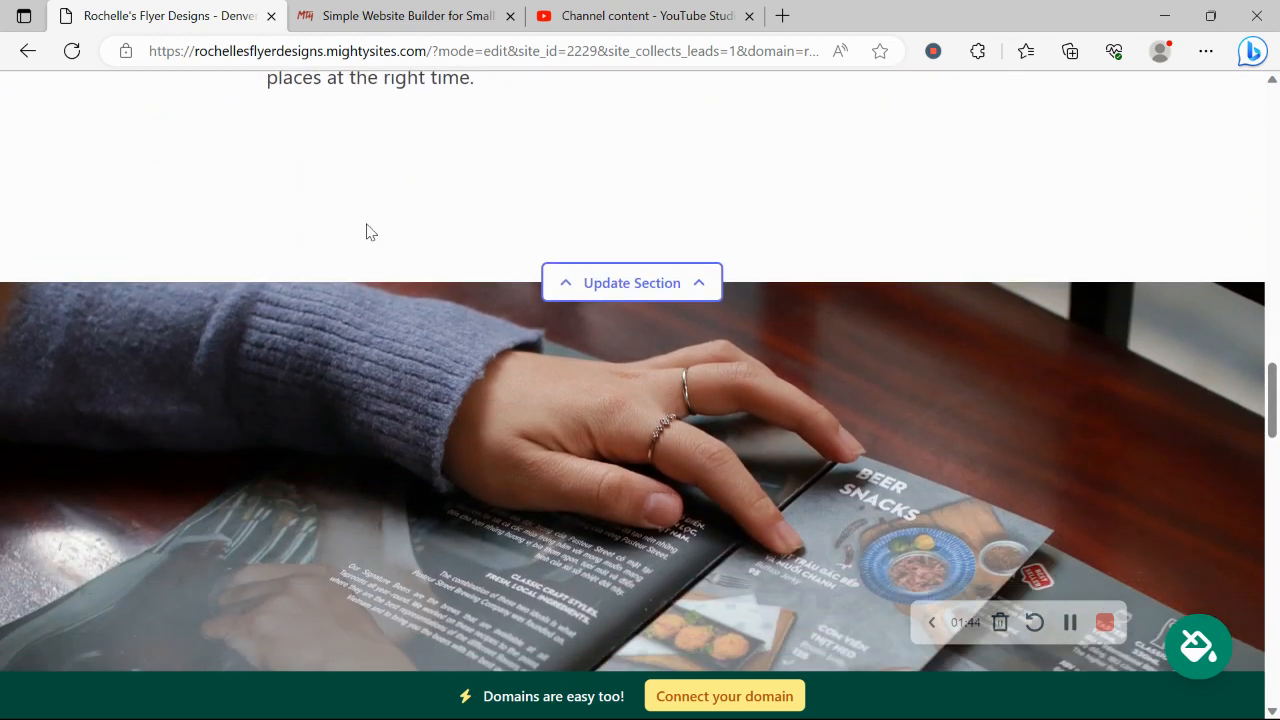
scroll(366, 232, down, 4)
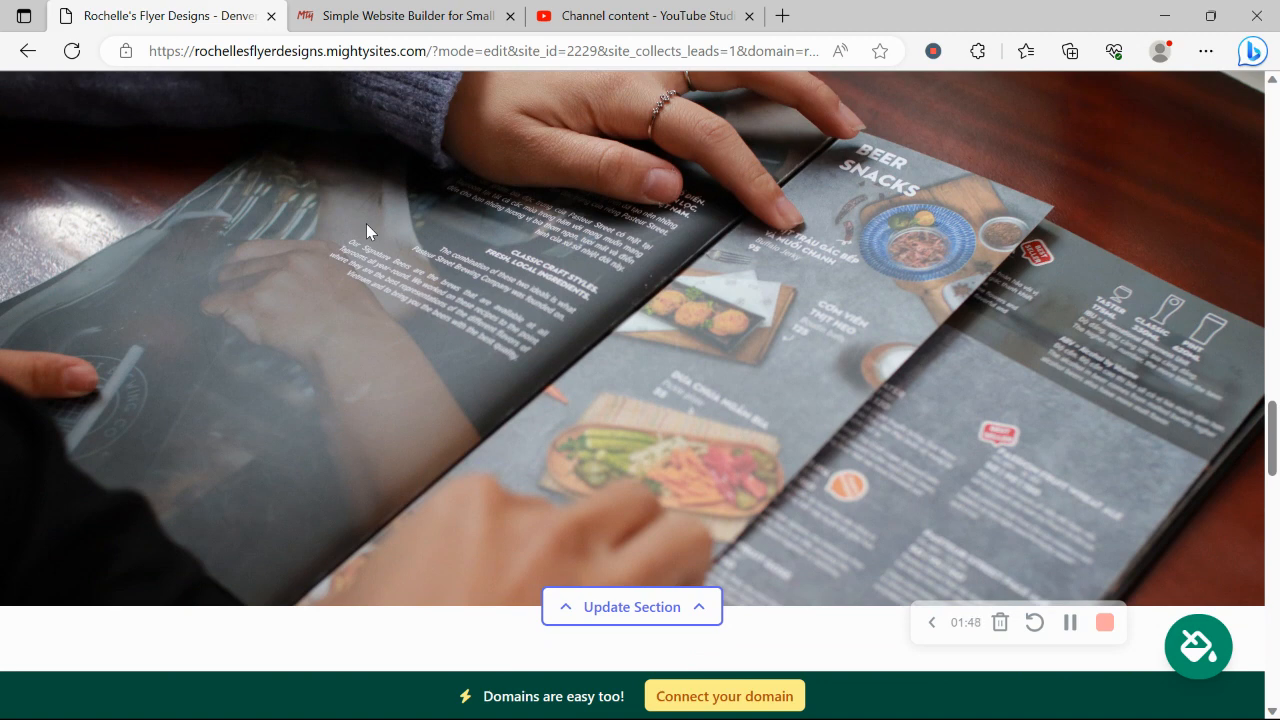
scroll(366, 230, down, 7)
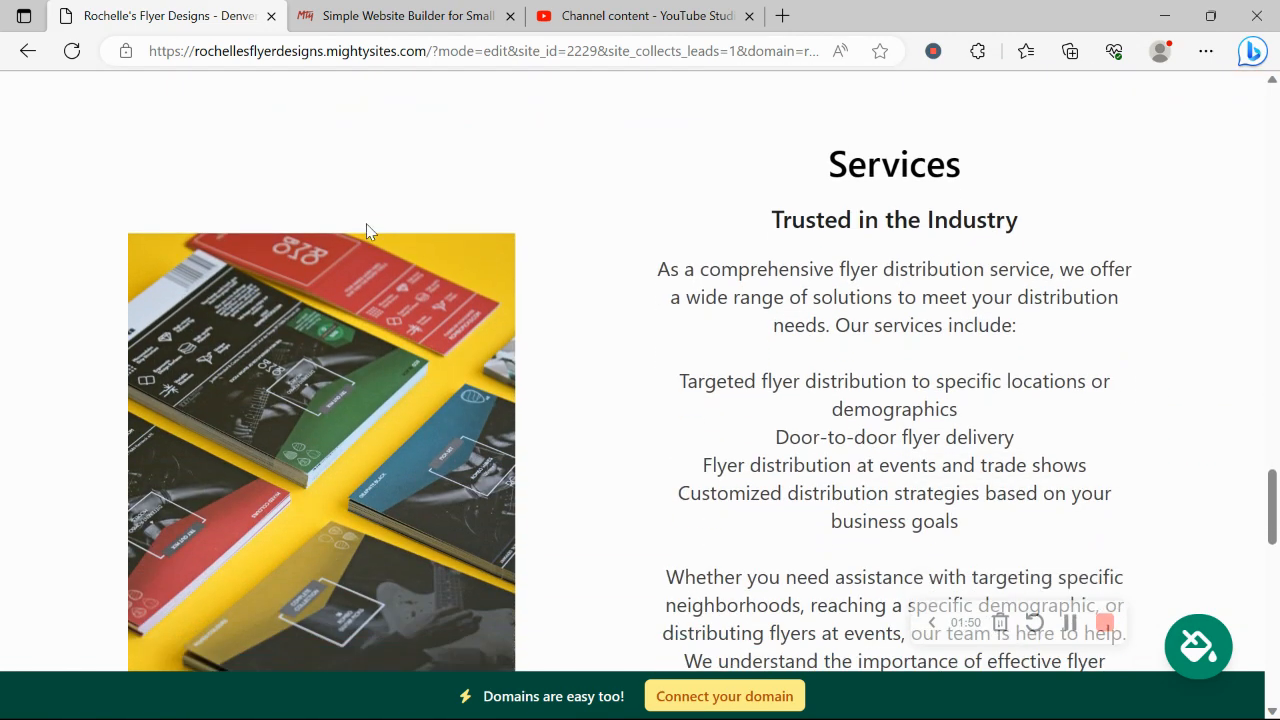
drag(808, 96, 1027, 584)
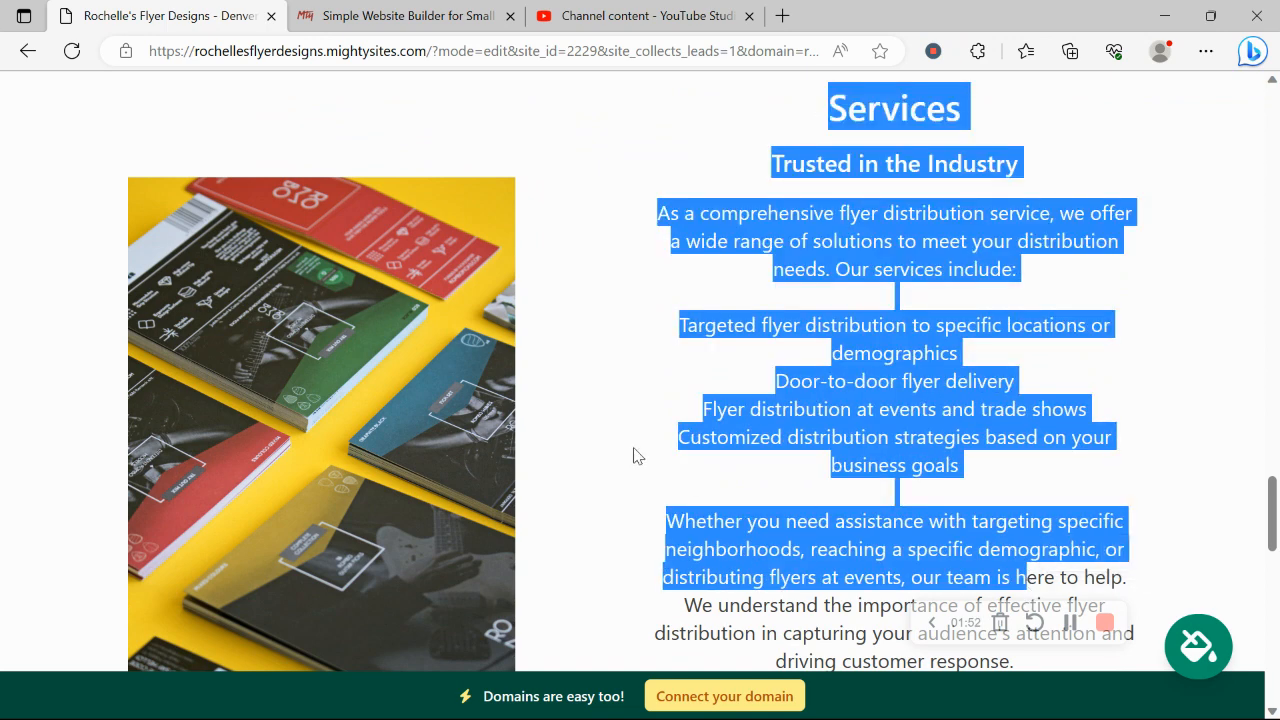
click(637, 456)
scroll(637, 456, down, 3)
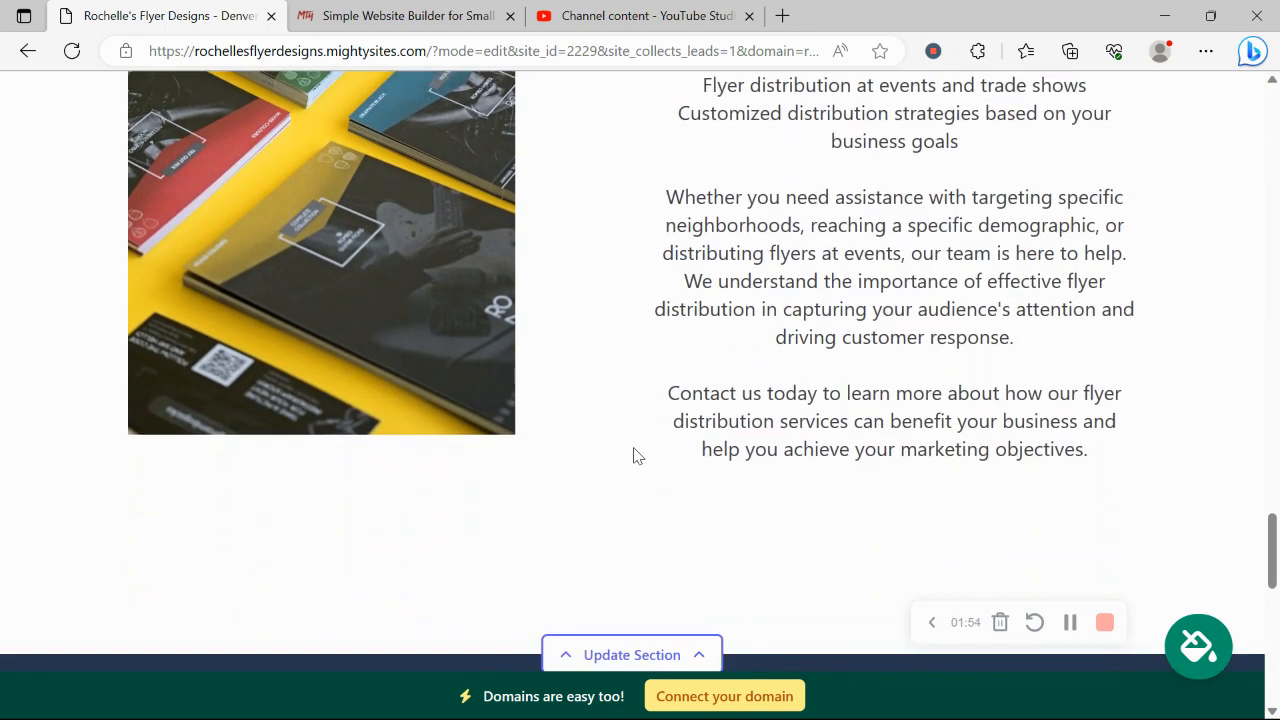
scroll(633, 456, down, 3)
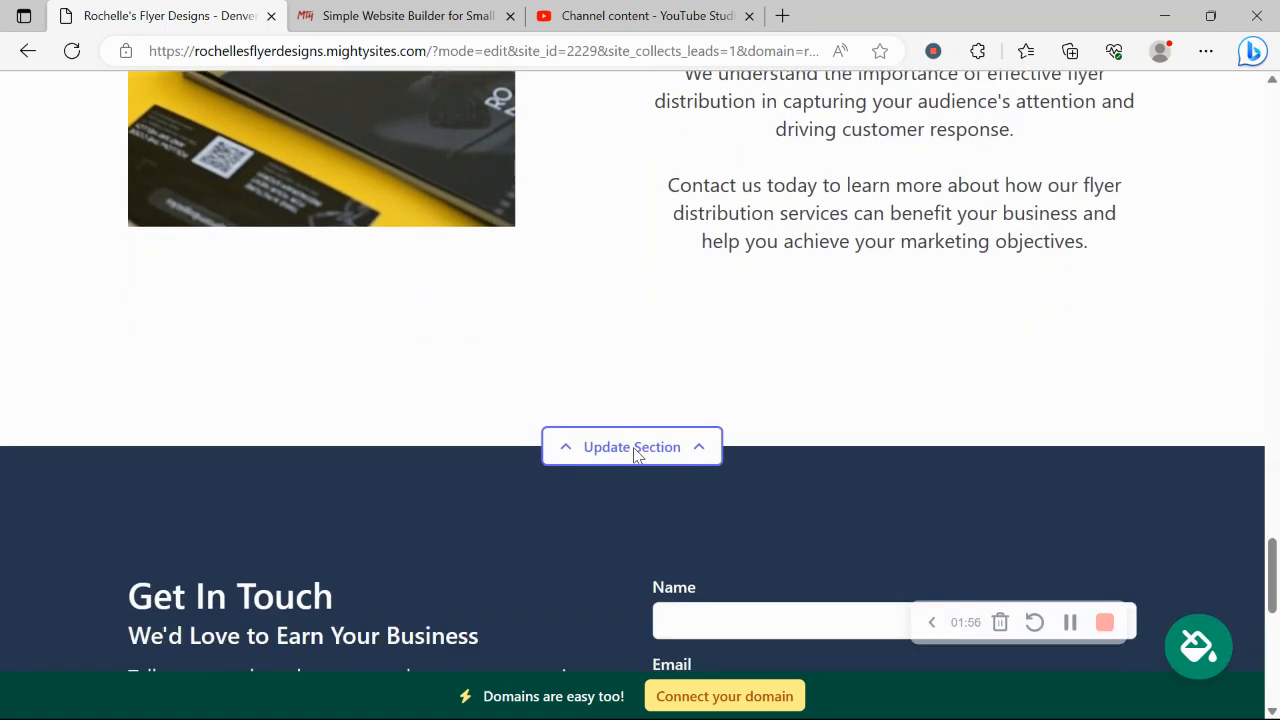
scroll(633, 456, down, 2)
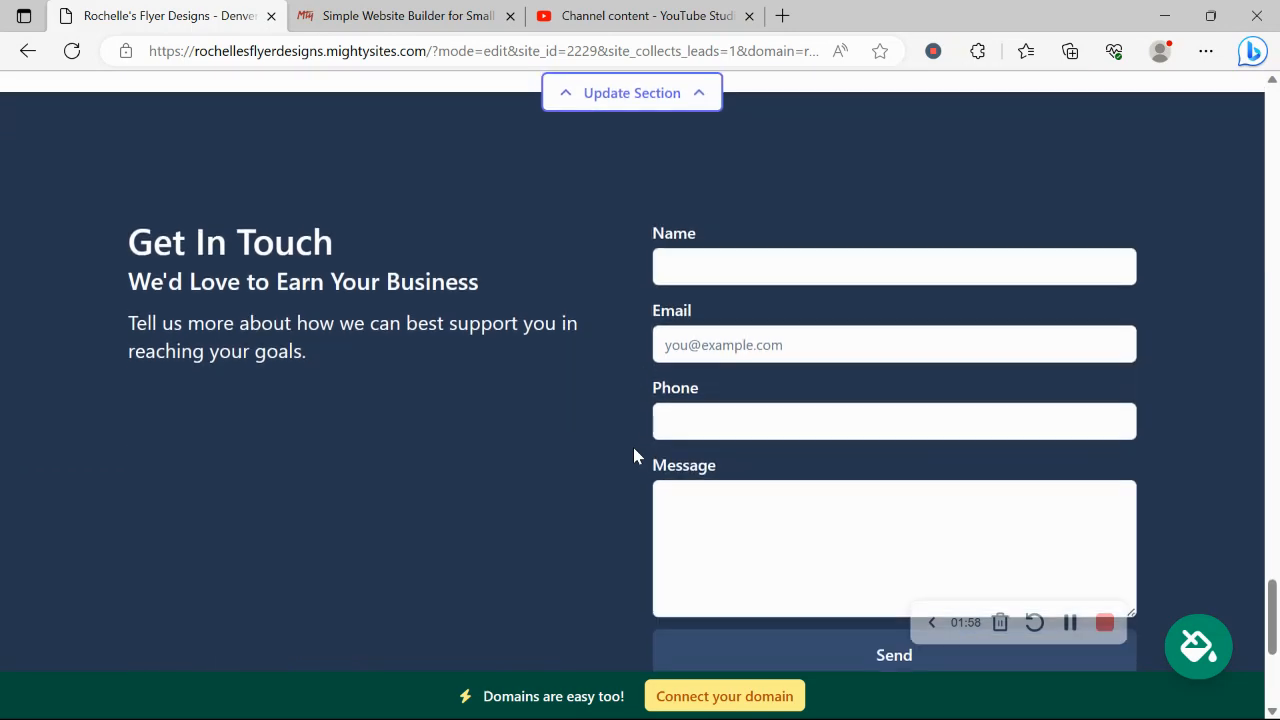
scroll(633, 456, up, 3)
scroll(633, 456, up, 3)
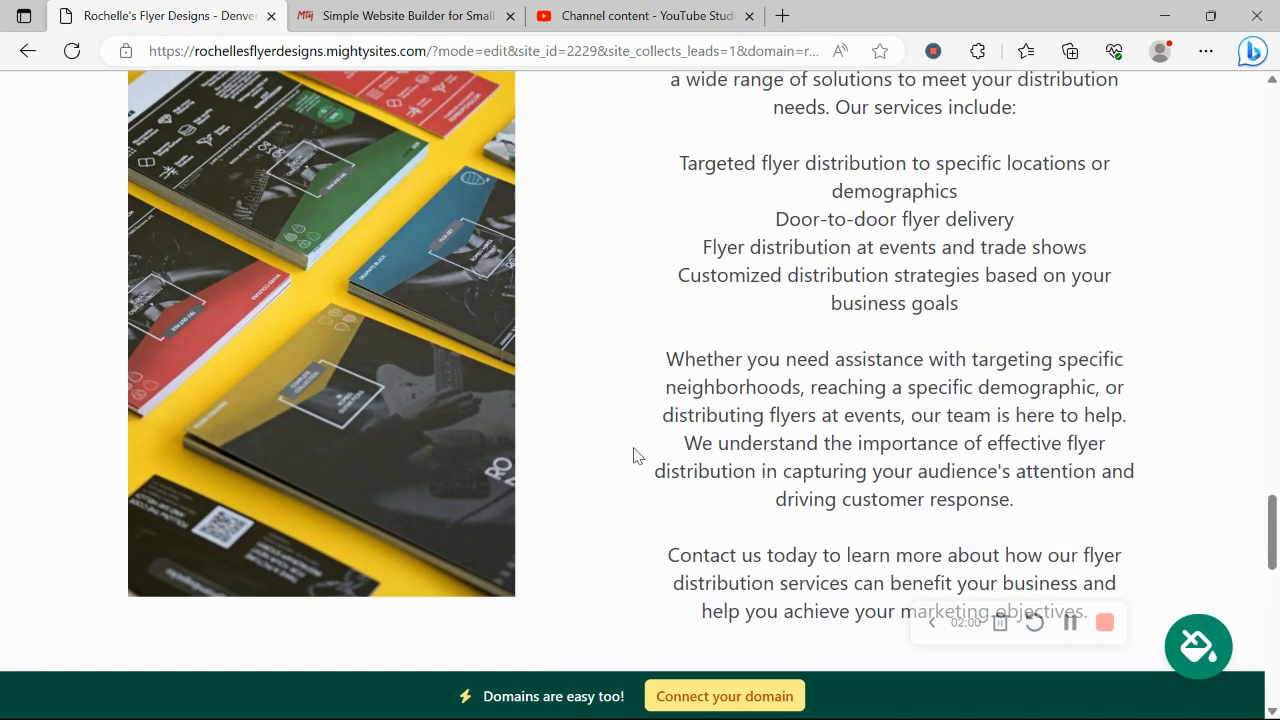
scroll(633, 456, up, 3)
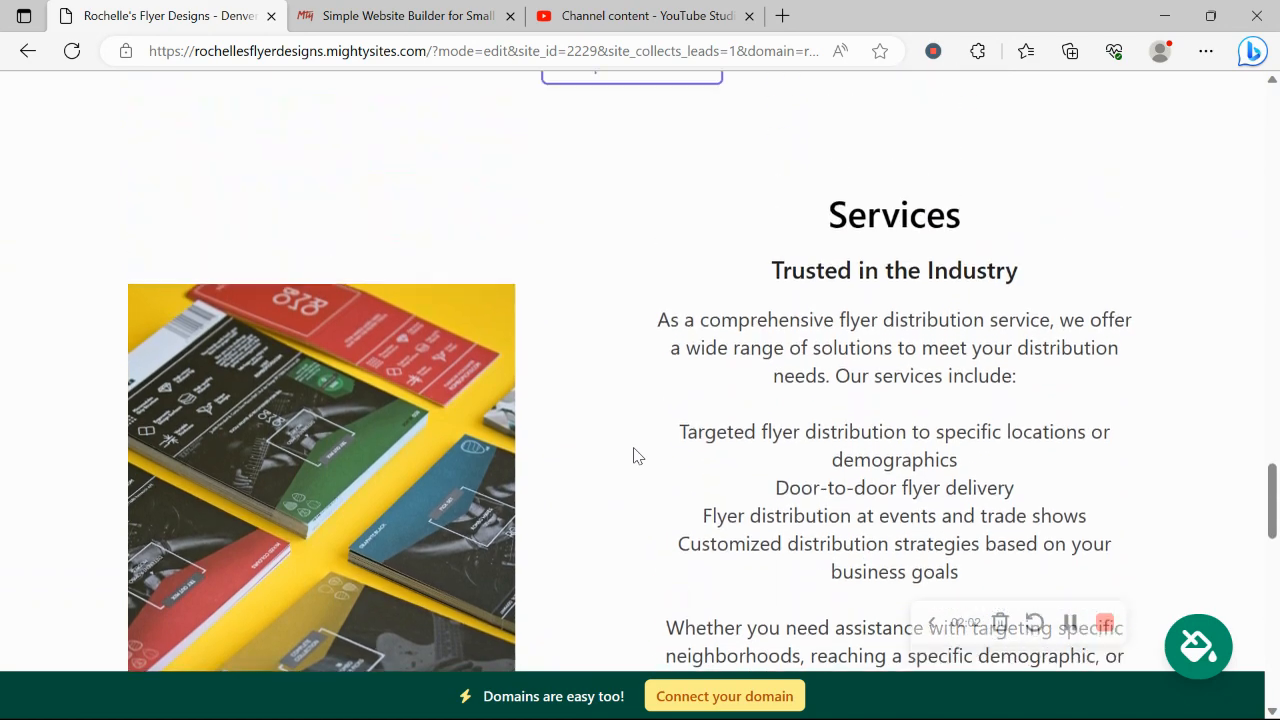
scroll(633, 456, up, 6)
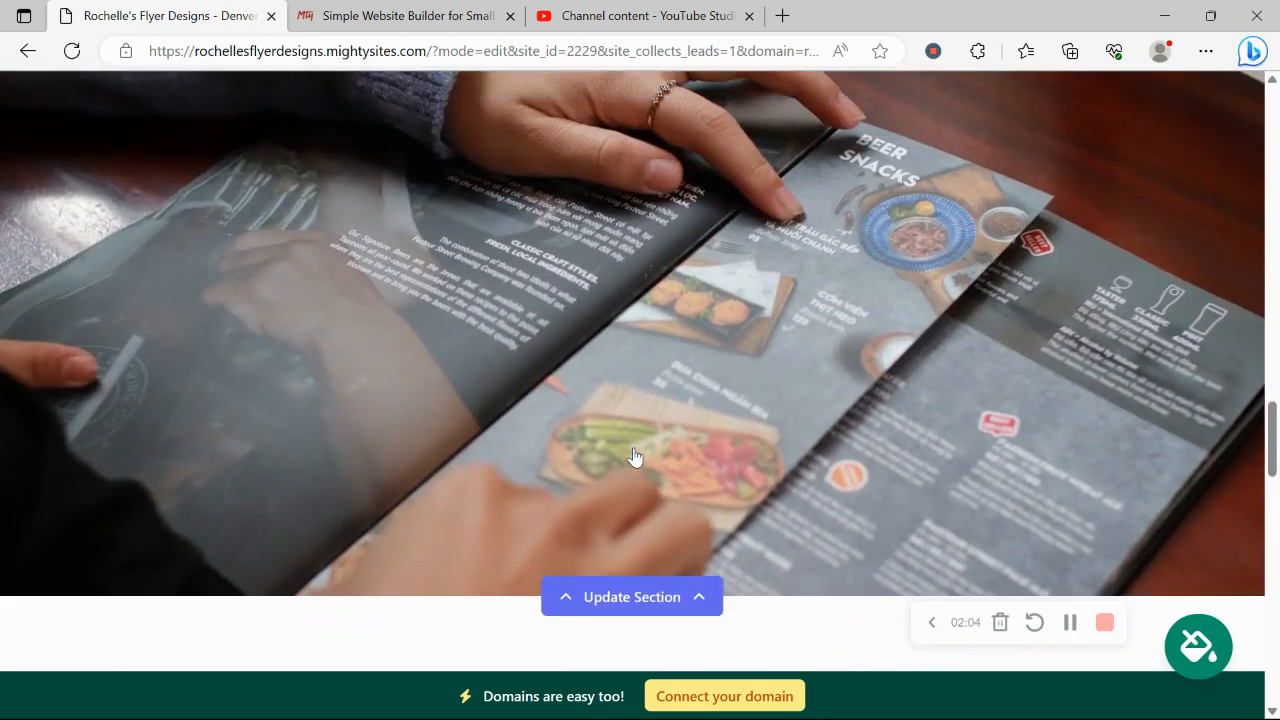
scroll(634, 455, up, 8)
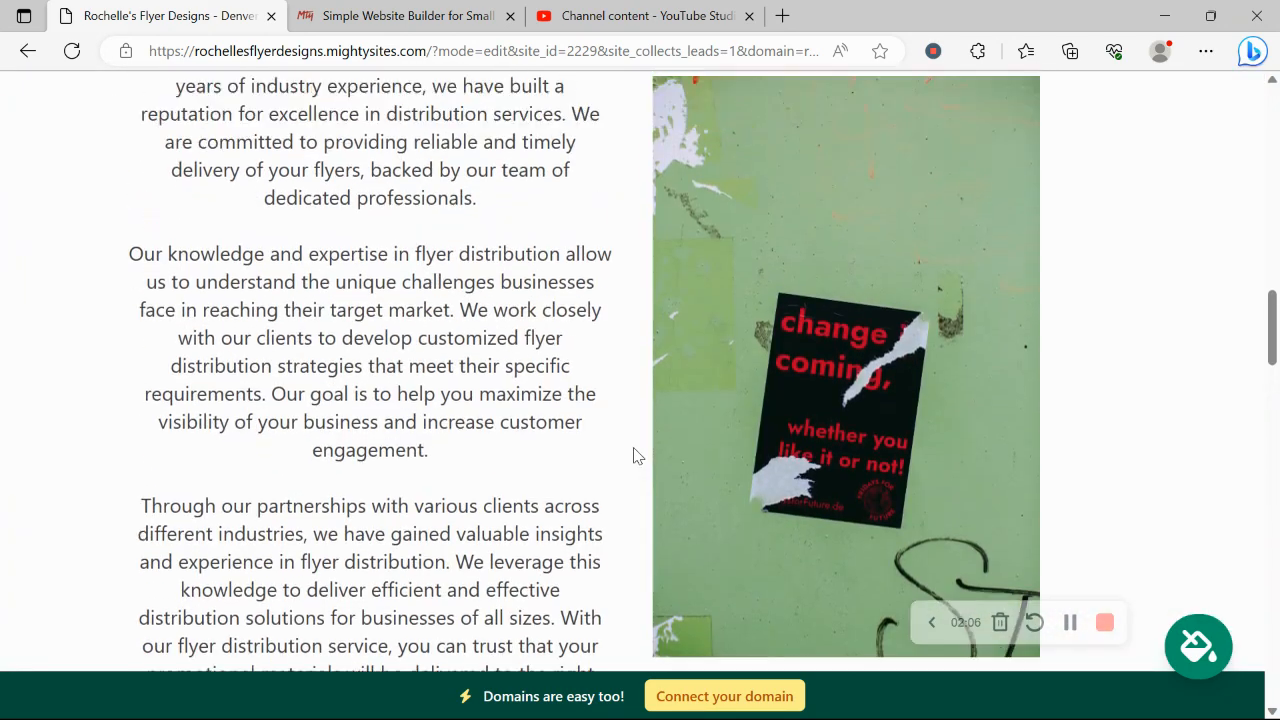
scroll(633, 447, up, 10)
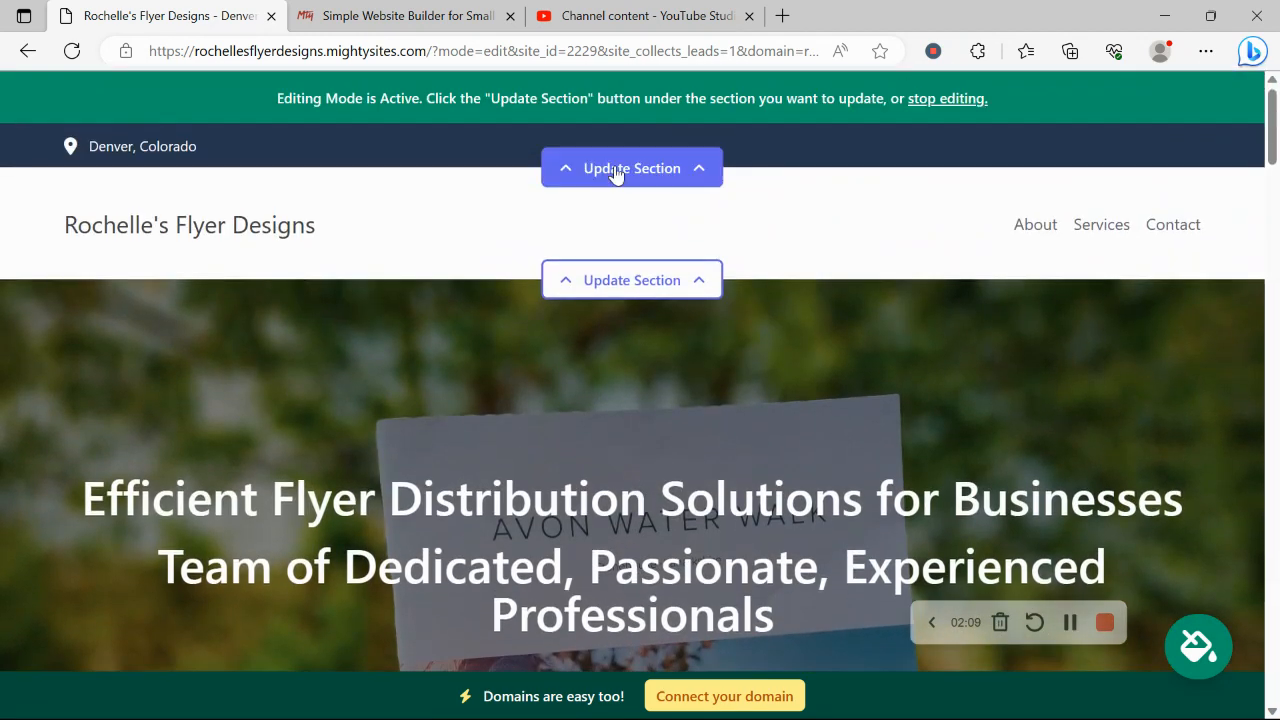
- Enter the business email in the top contact bar and show it on the site
click(616, 172)
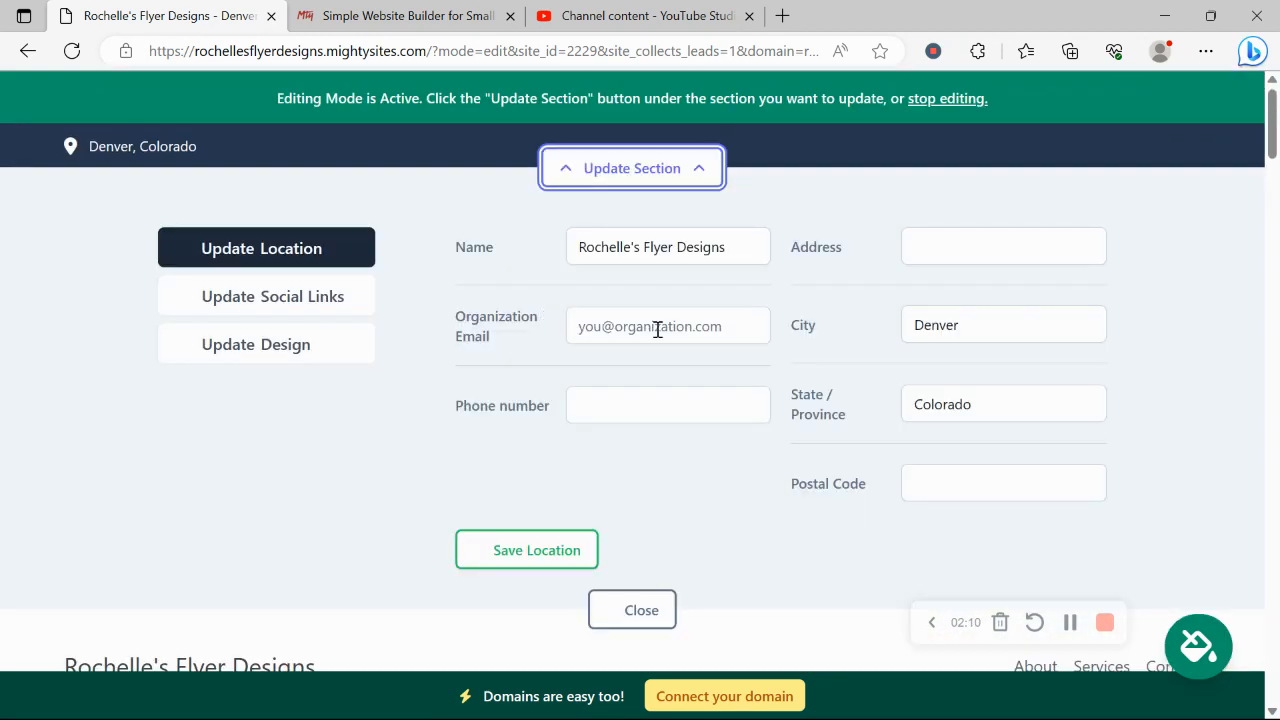
click(657, 327)
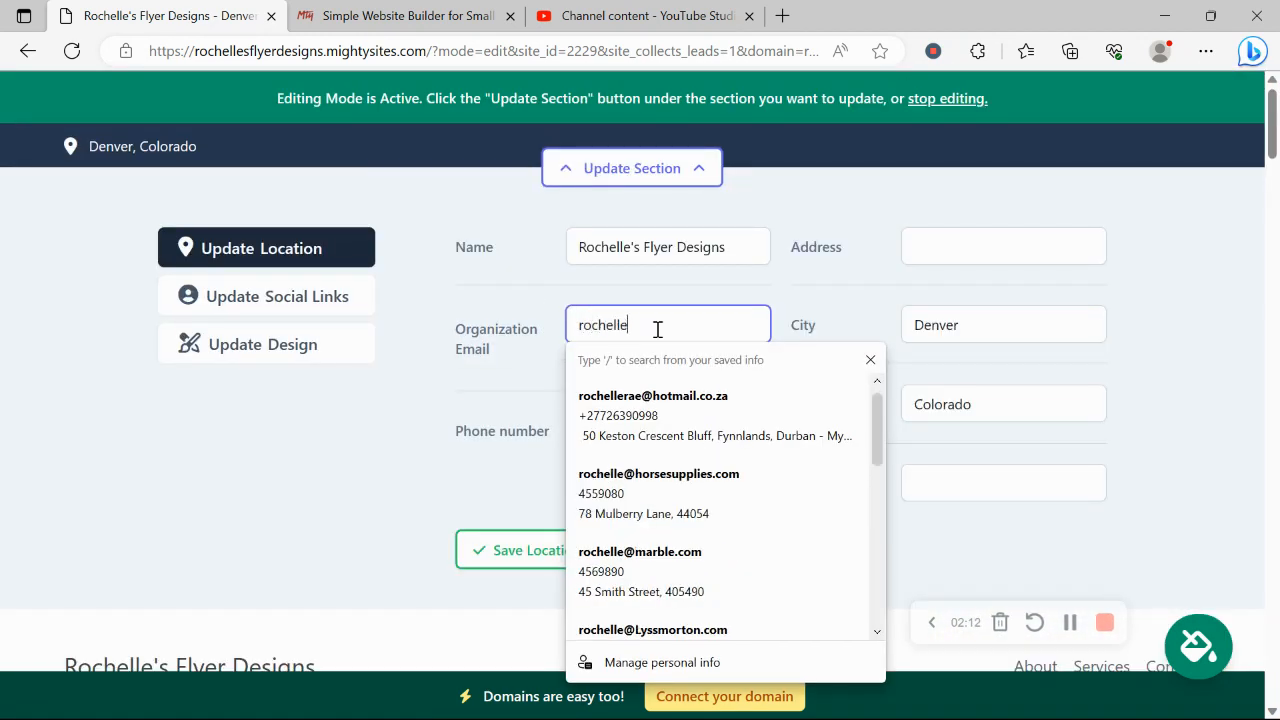
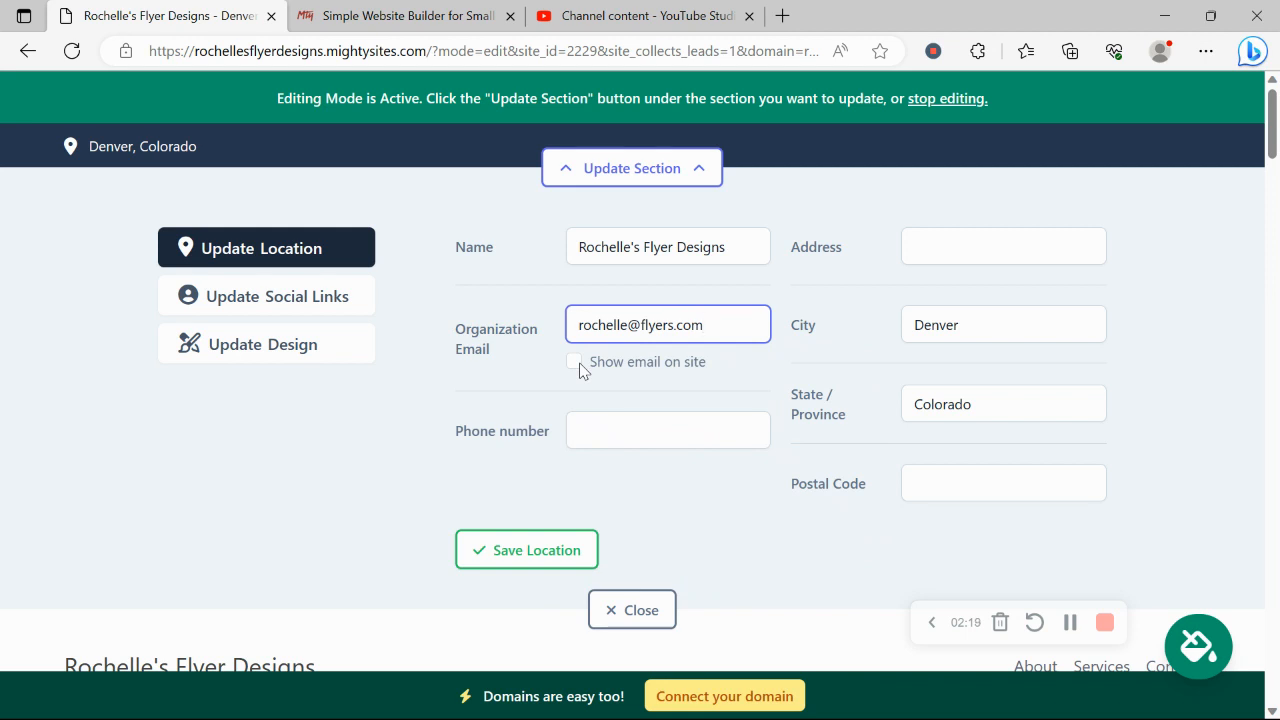
click(574, 362)
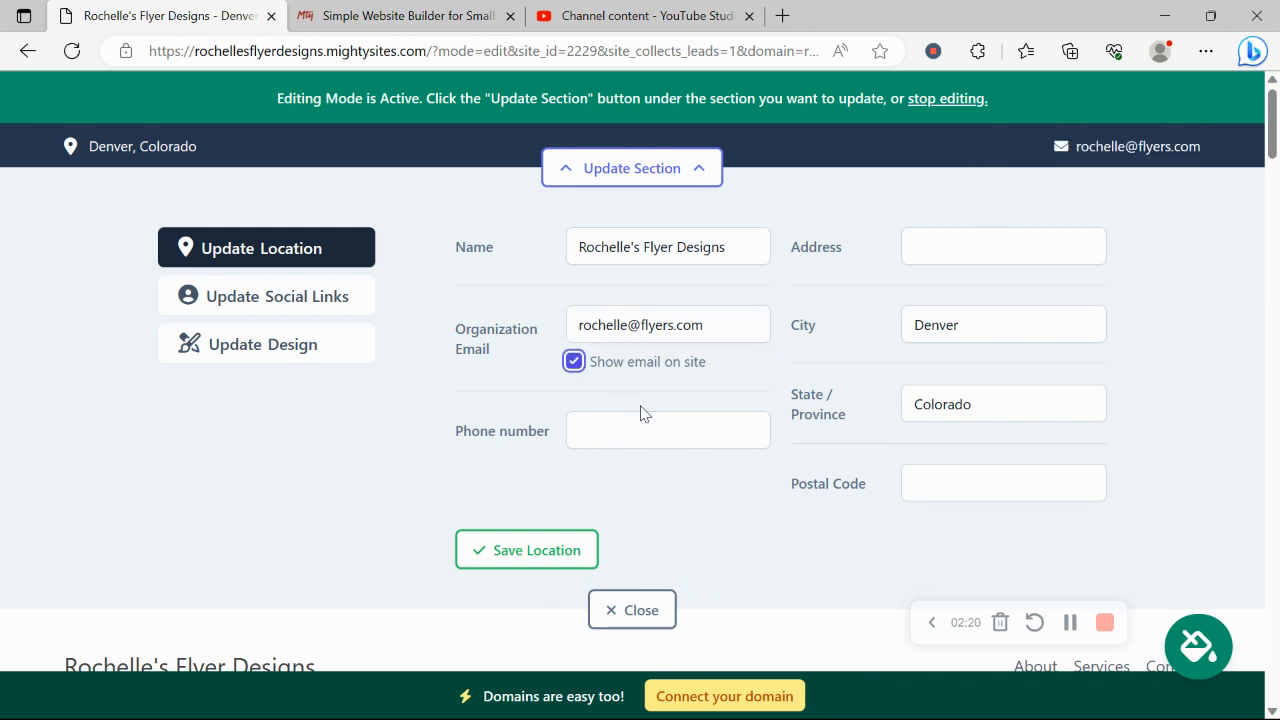
- Add the business phone number and saved street address with postal code, then save the location
click(660, 433)
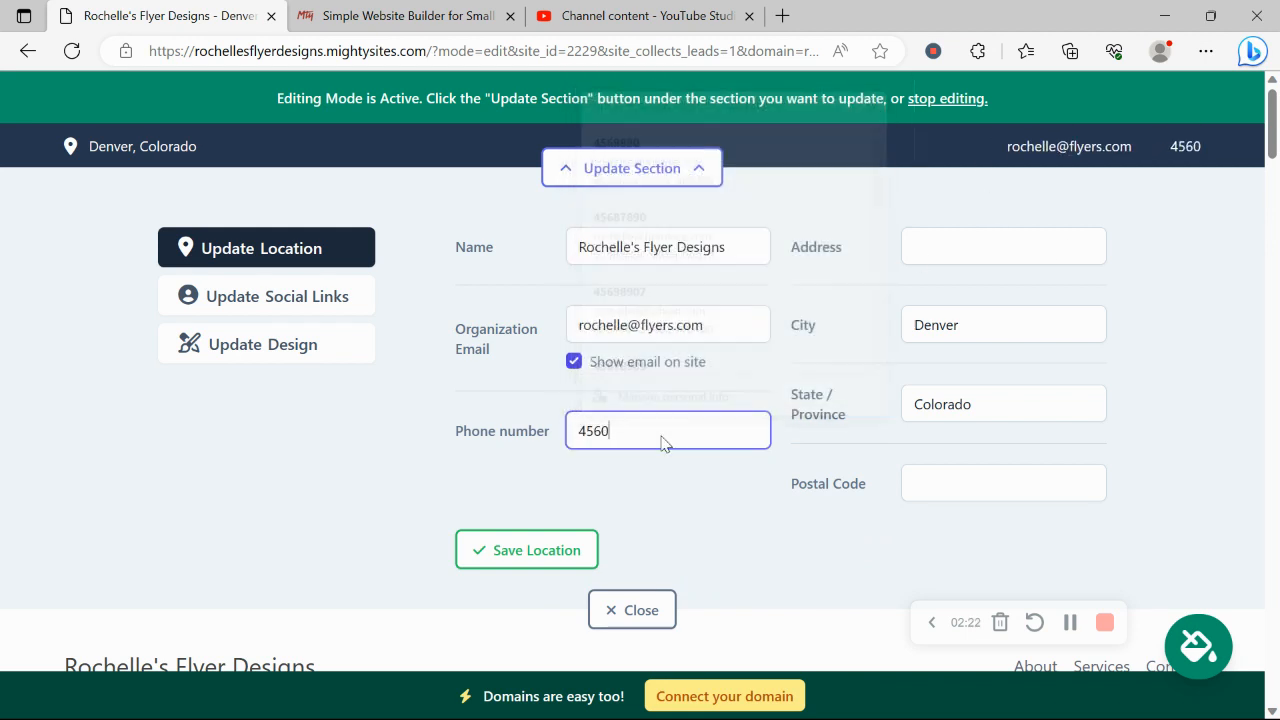
key(BackSpace)
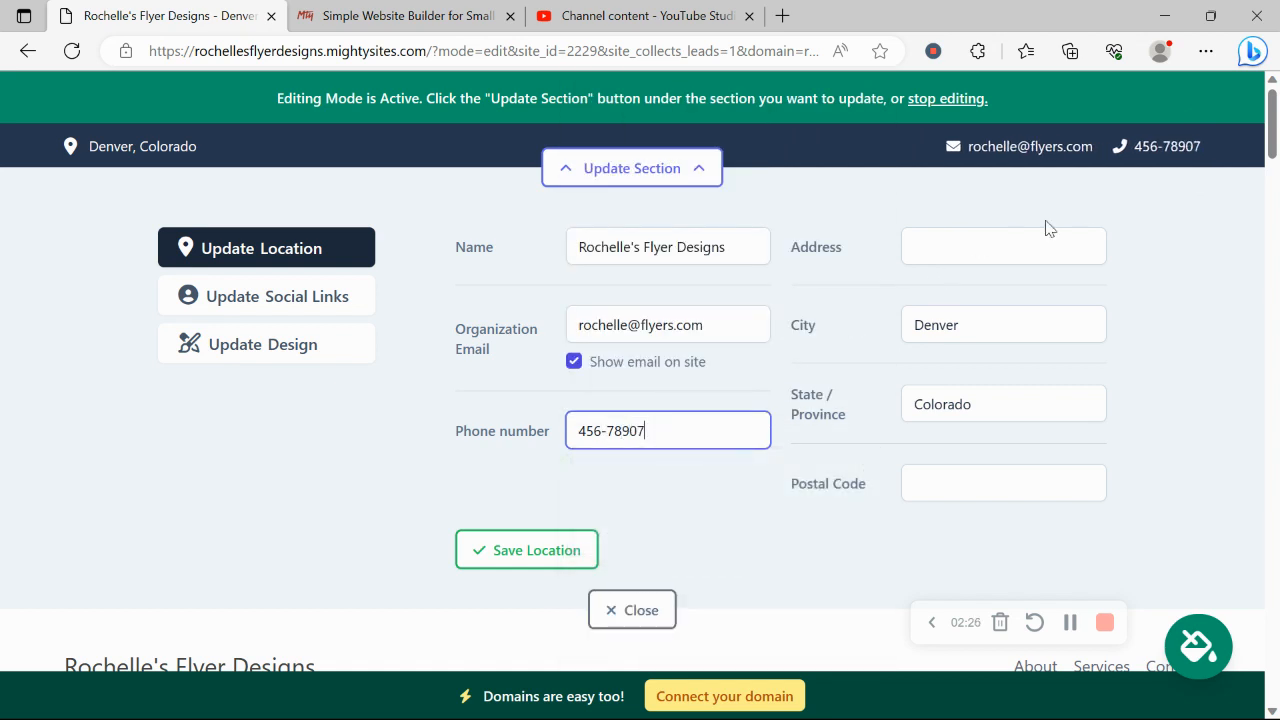
click(986, 241)
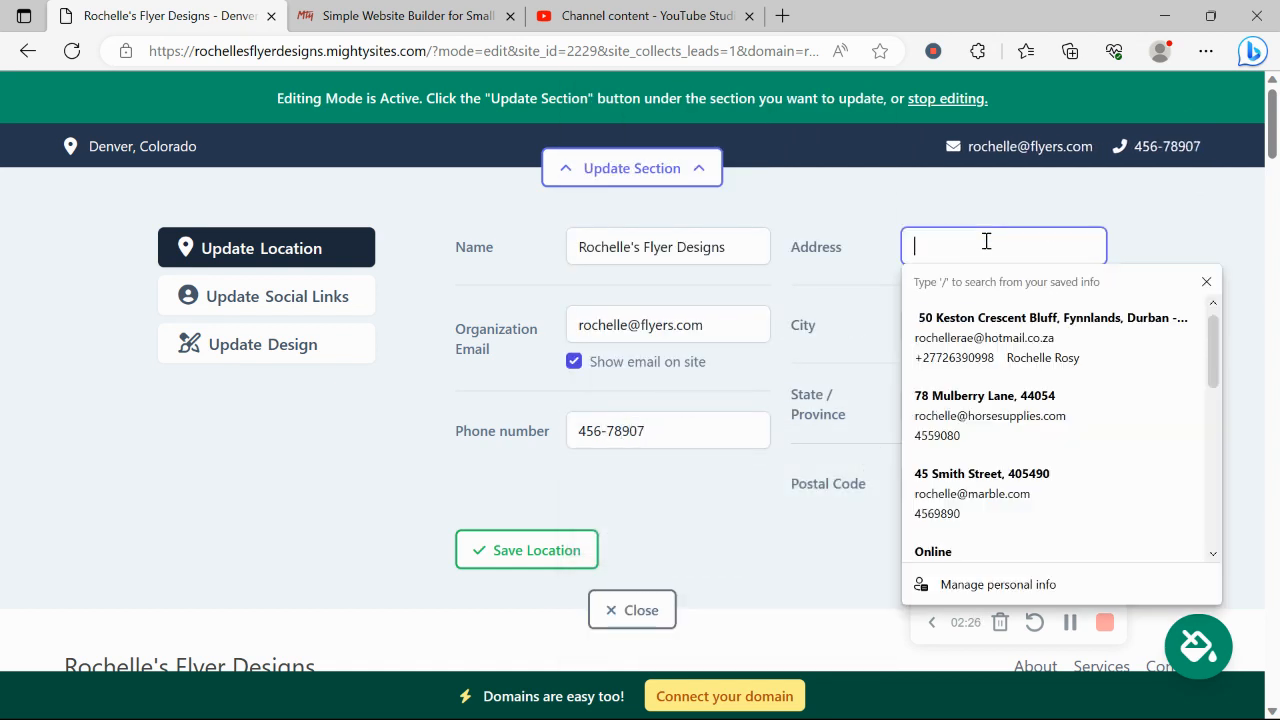
click(1014, 505)
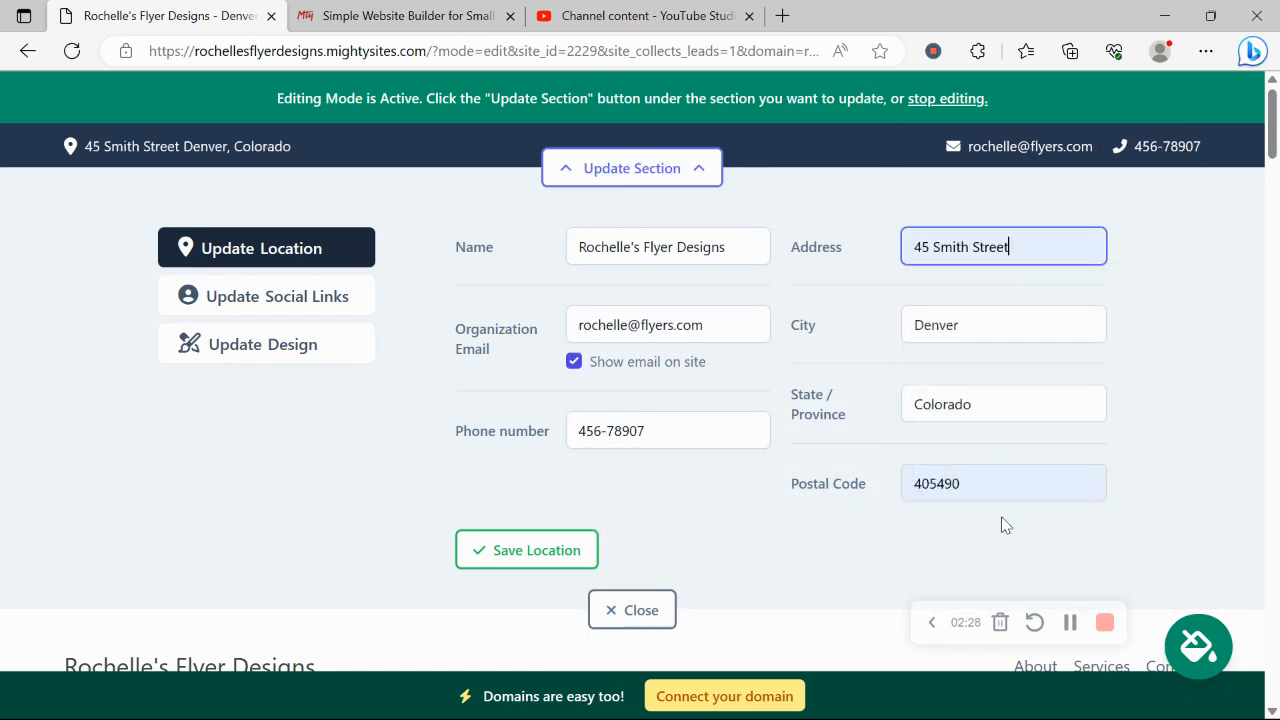
click(506, 551)
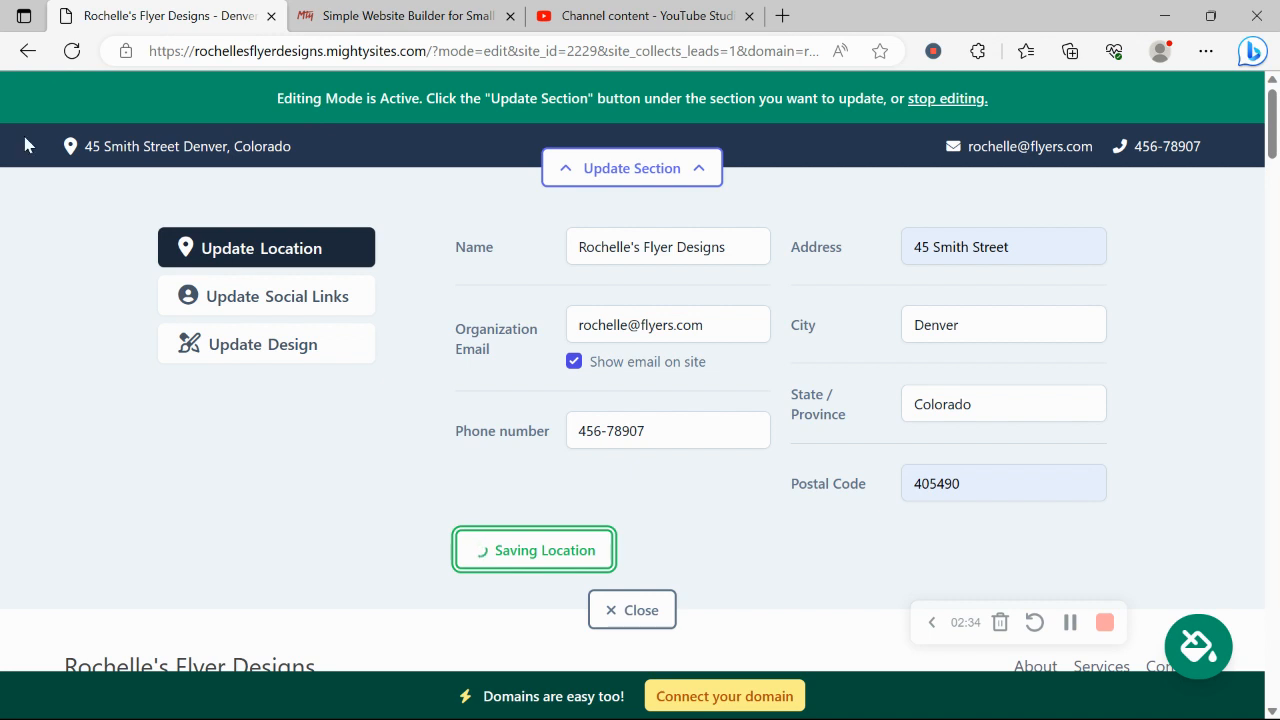
- Save the business's Instagram account as a social link and close the social links editor
click(322, 310)
click(594, 253)
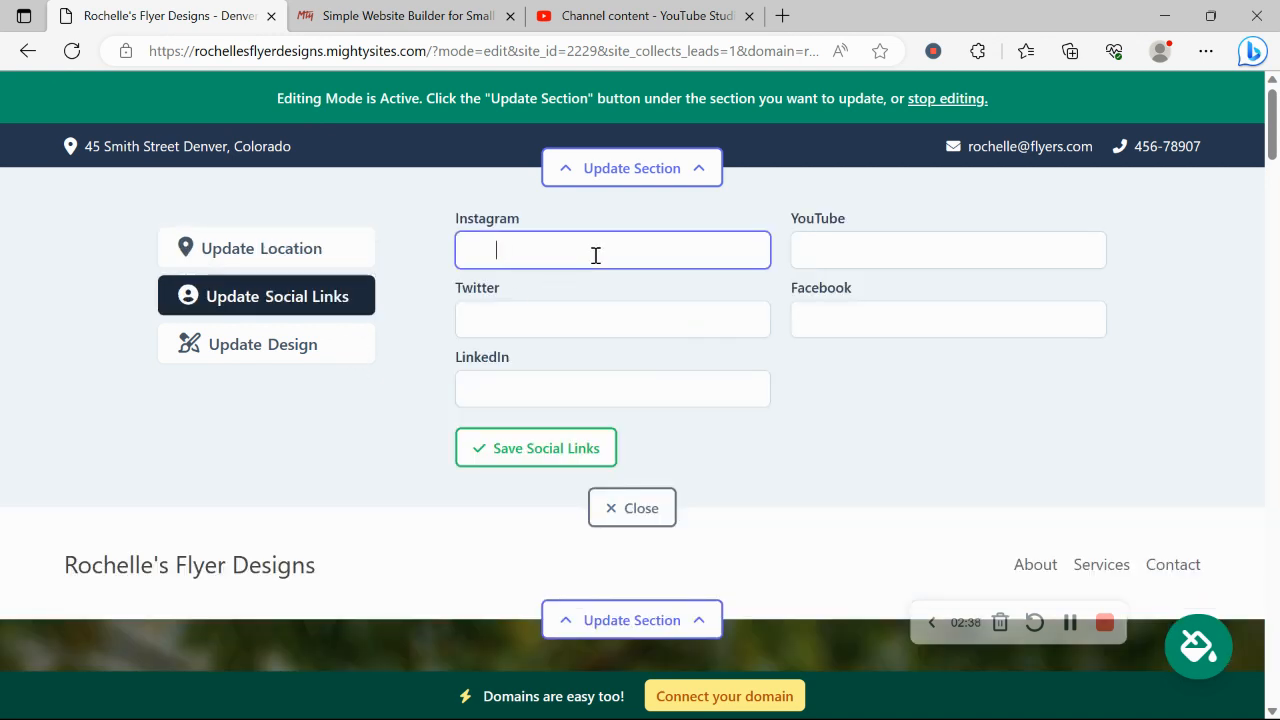
text(mightysi)
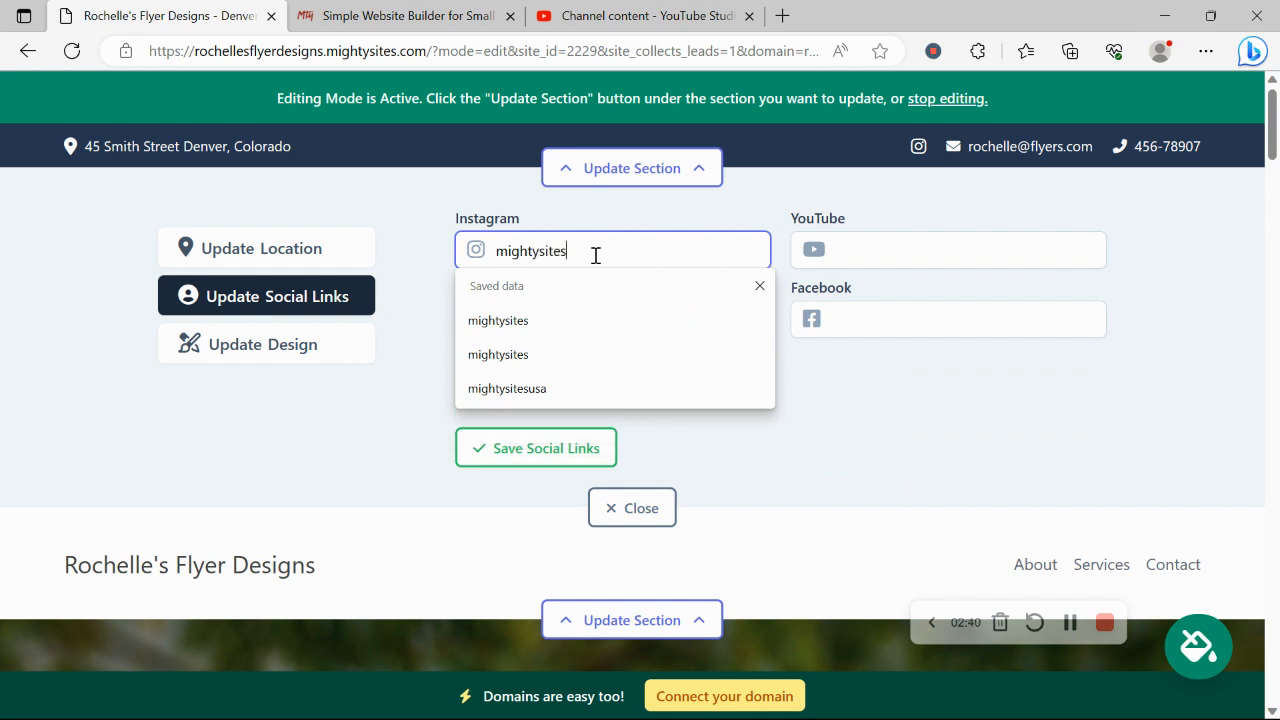
text(tes)
key(Return)
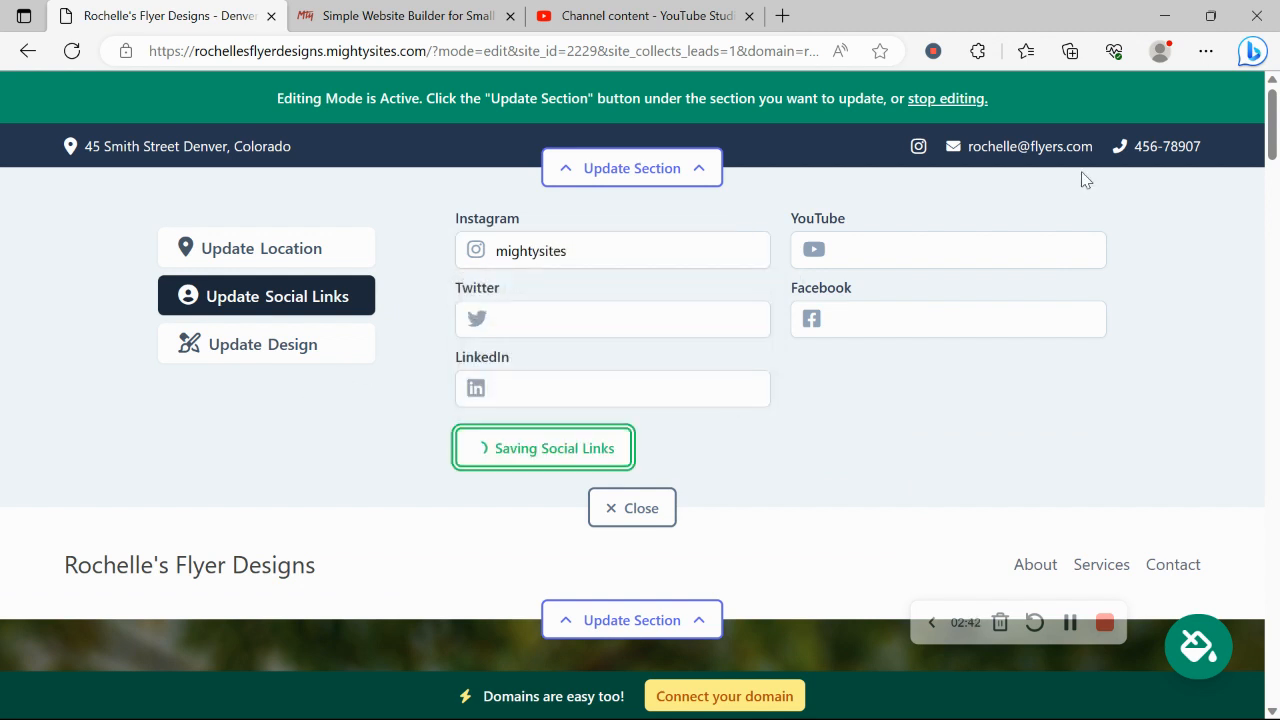
click(630, 506)
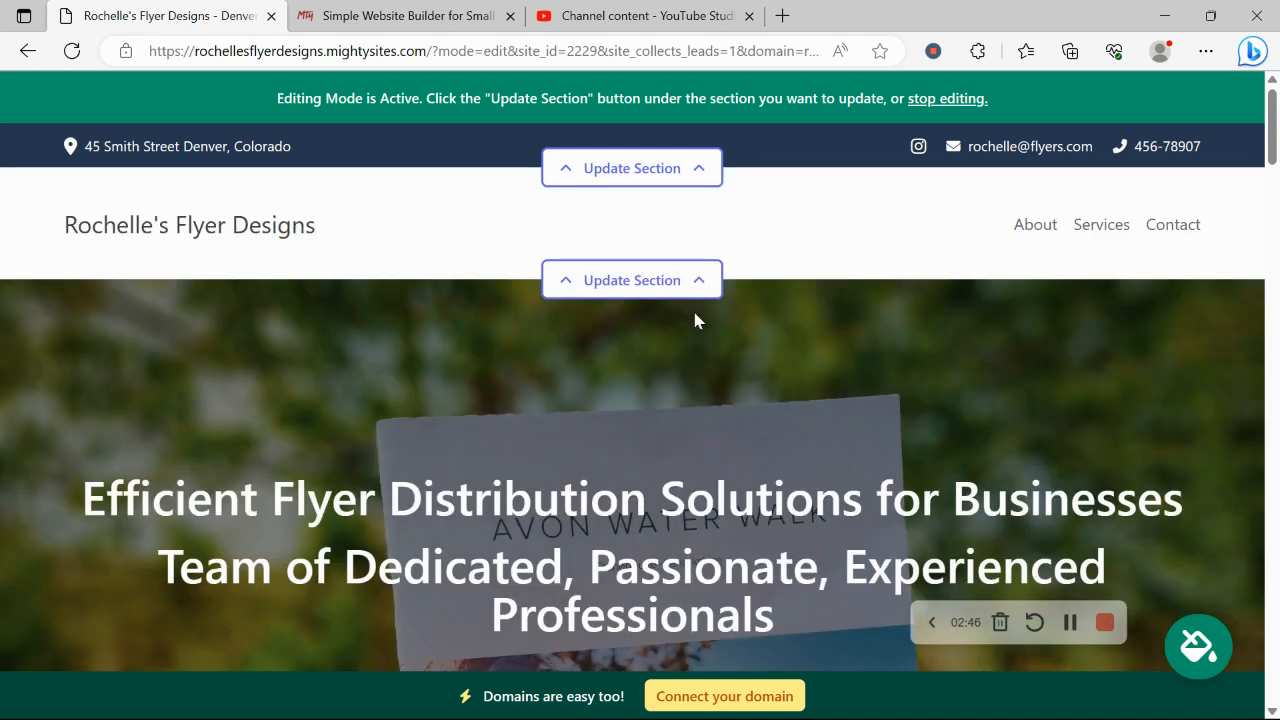
- Upload 'Mighty Sites Logo YouTube' from Pictures as the header logo and save it
click(676, 286)
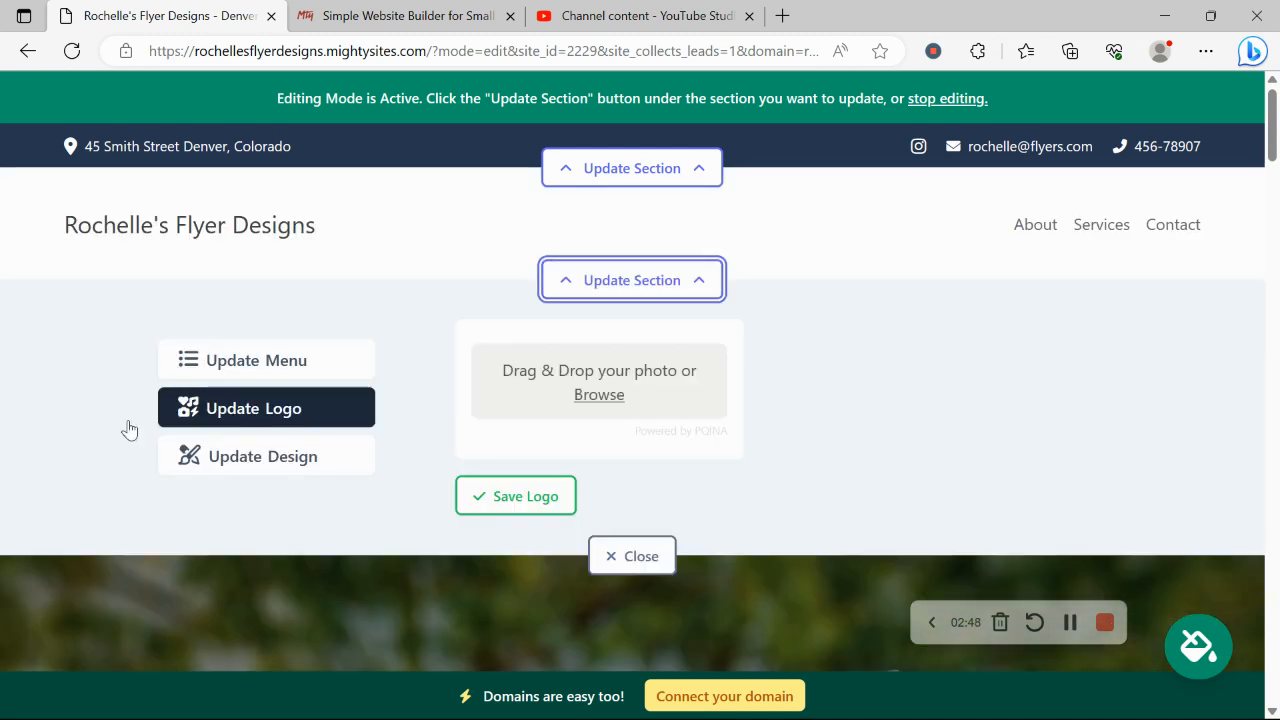
click(613, 402)
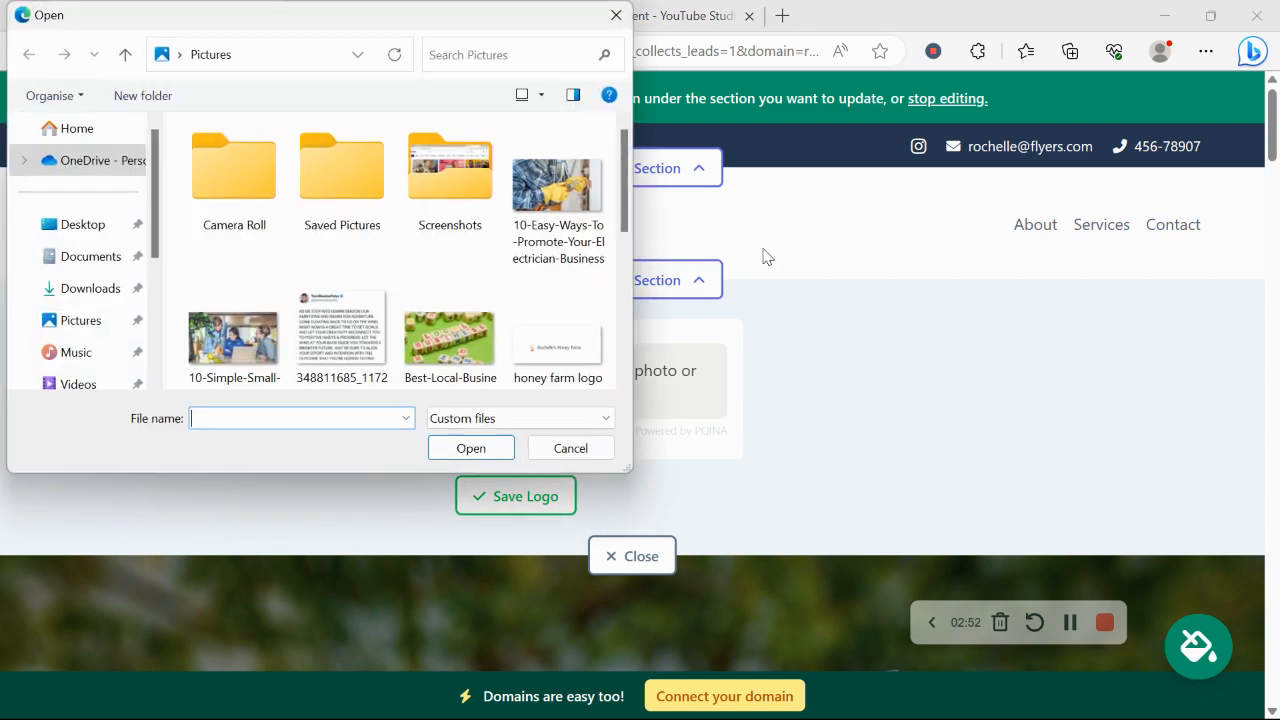
drag(631, 203, 630, 330)
double_click(341, 203)
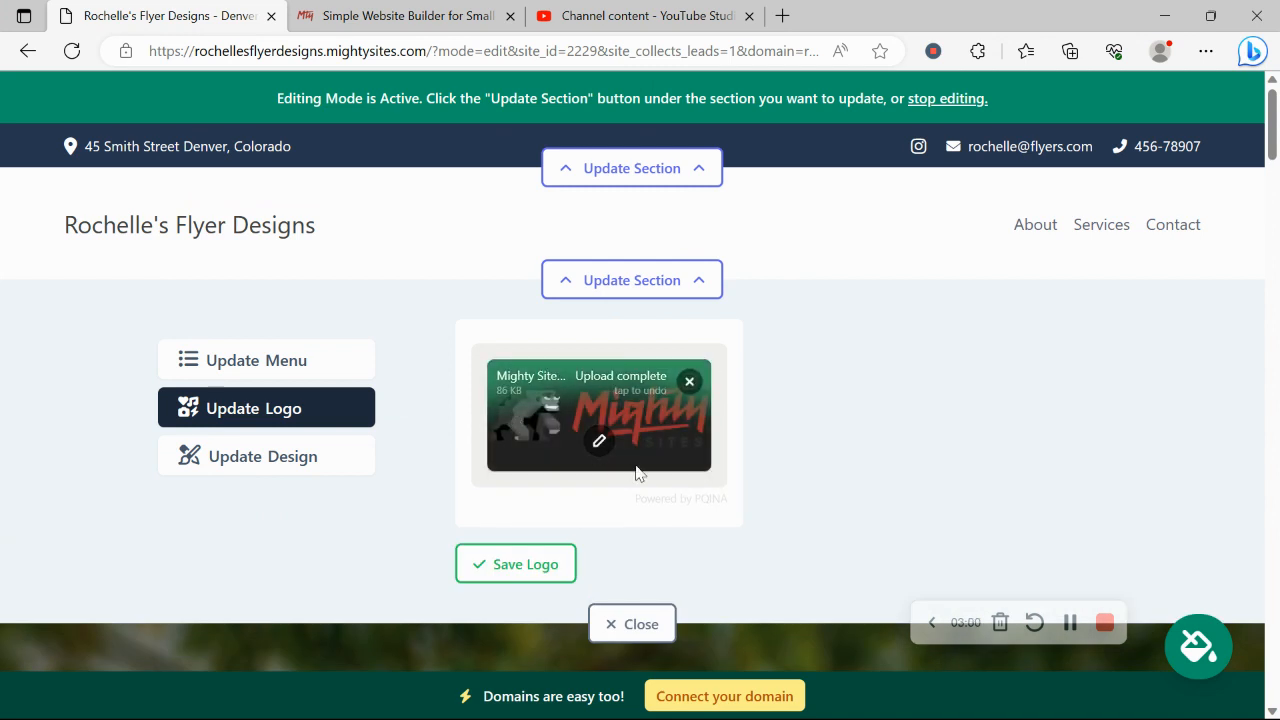
click(538, 566)
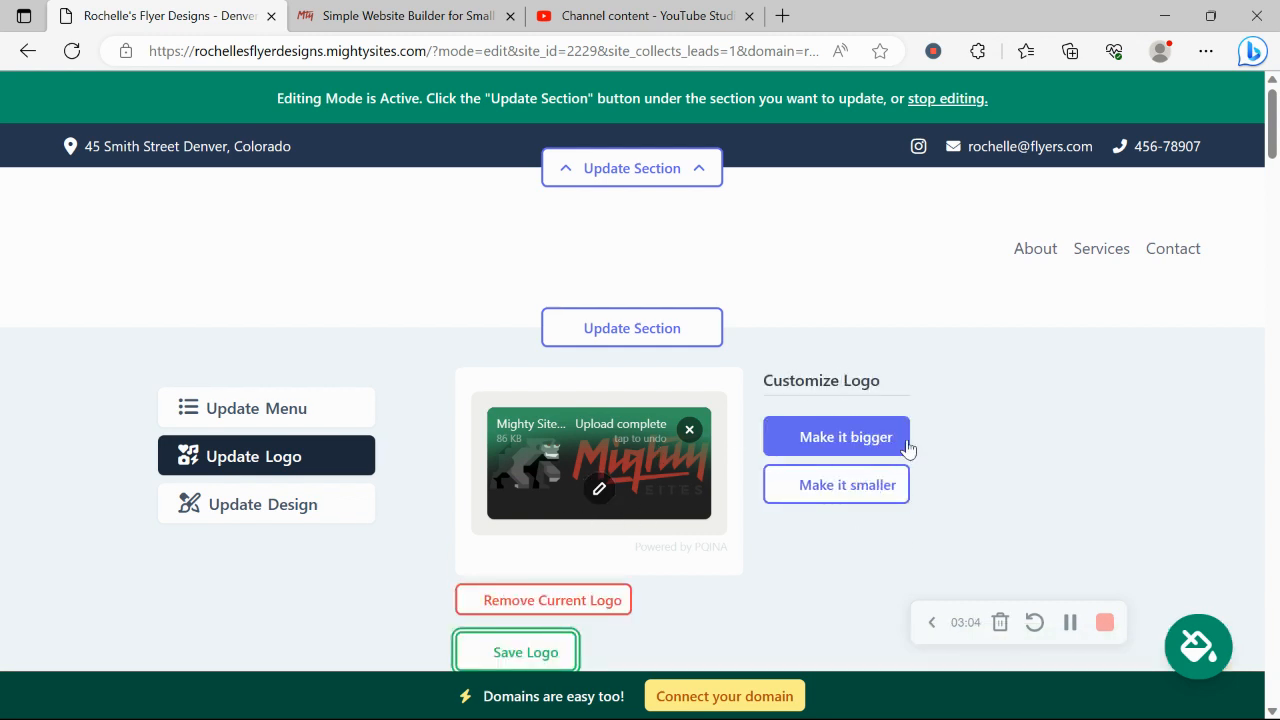
scroll(800, 520, down, 3)
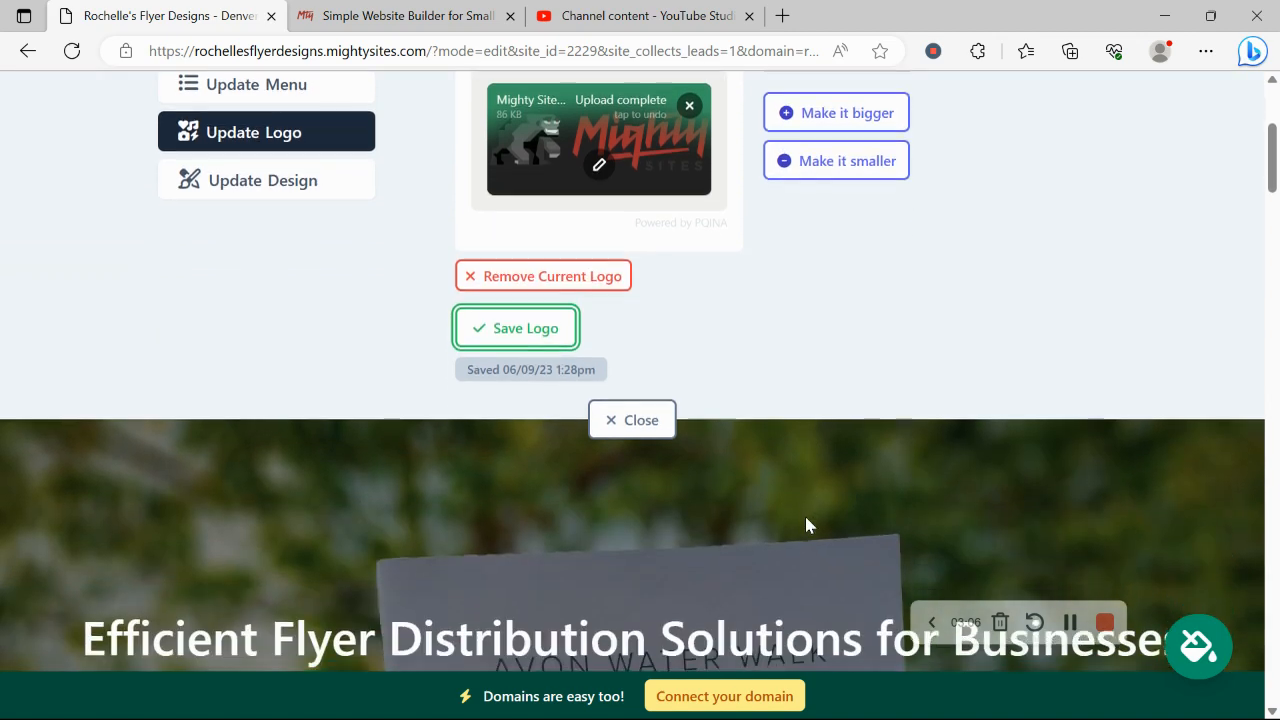
click(660, 420)
- Browse the colour theme sets, apply the pink-magenta theme and save it
scroll(317, 353, up, 2)
scroll(317, 353, down, 3)
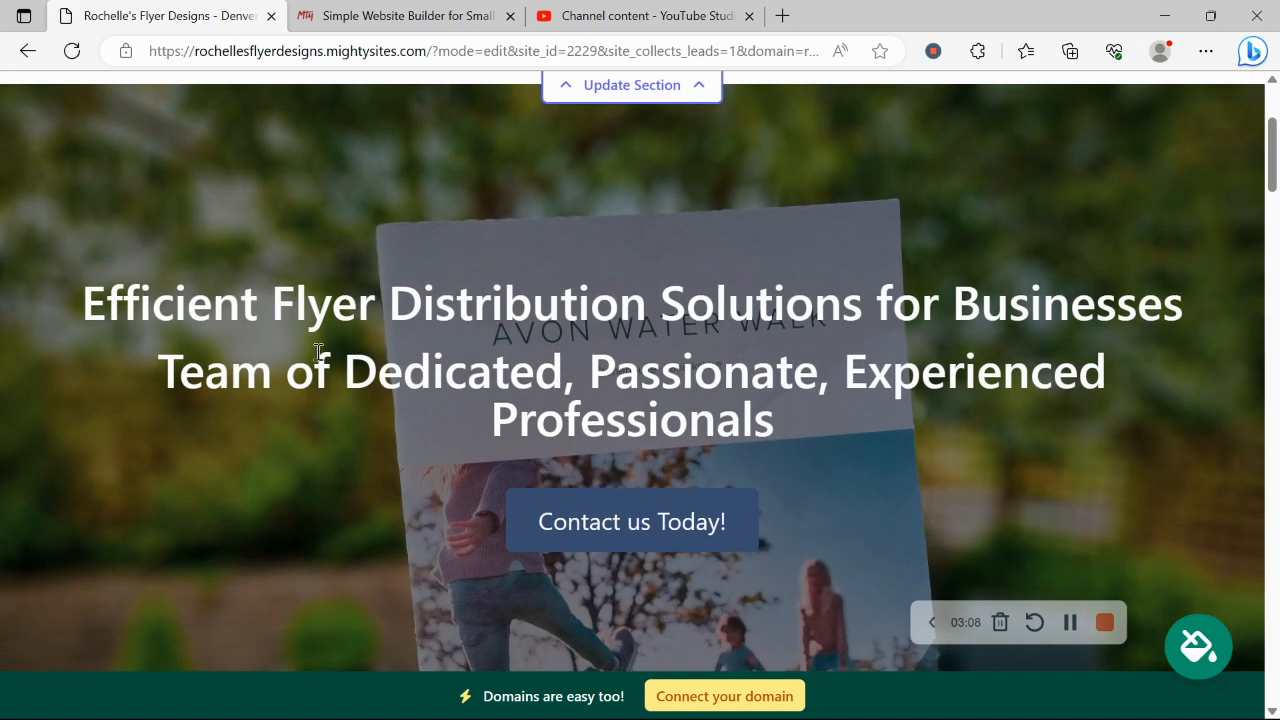
scroll(316, 353, down, 5)
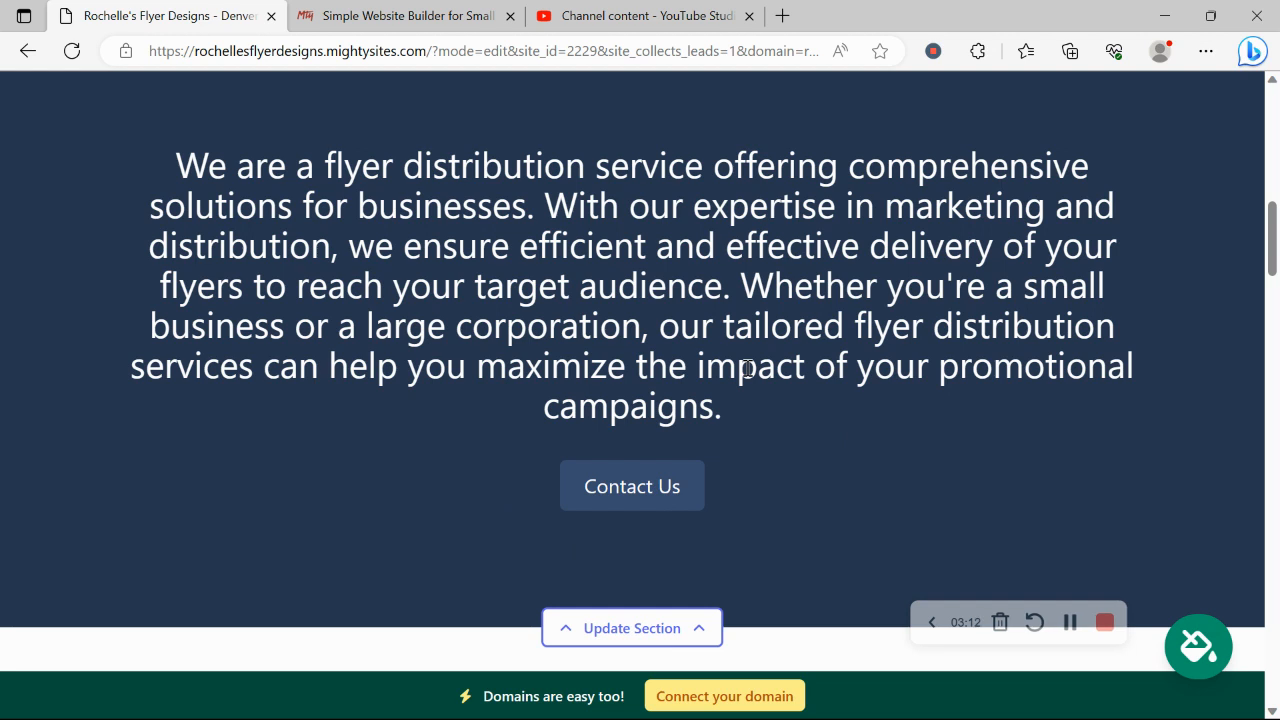
click(1195, 640)
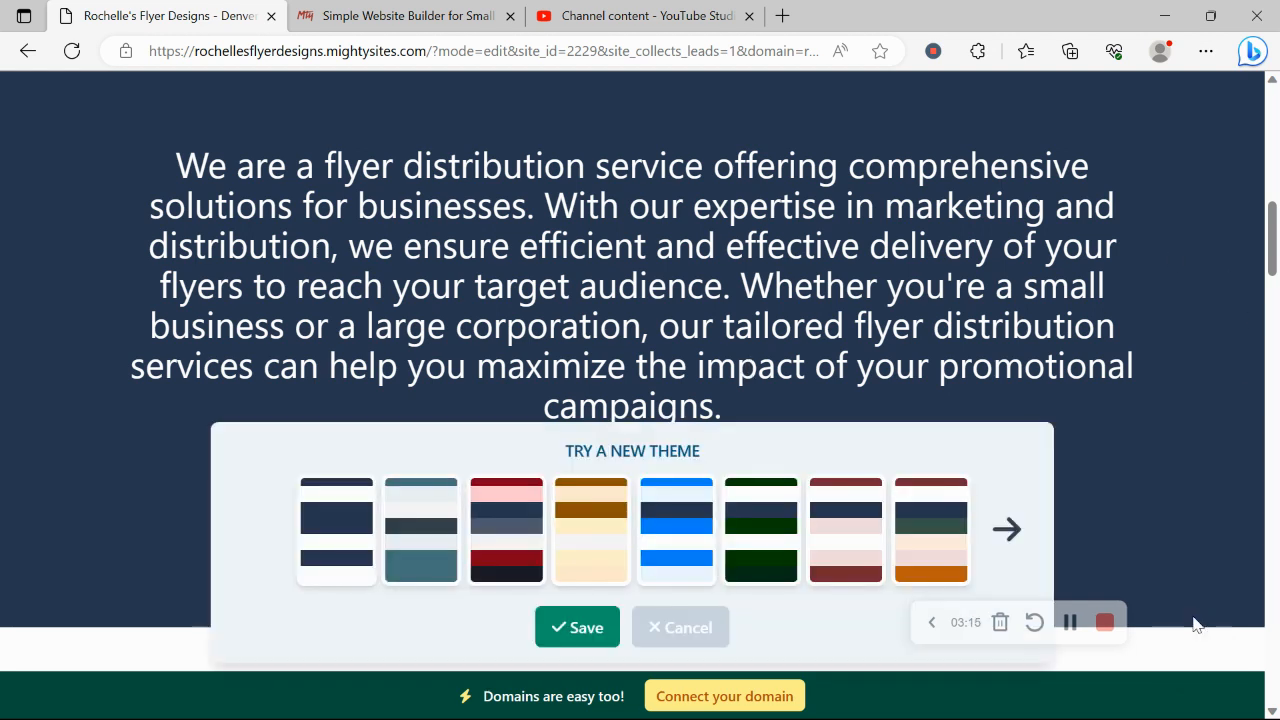
click(1008, 540)
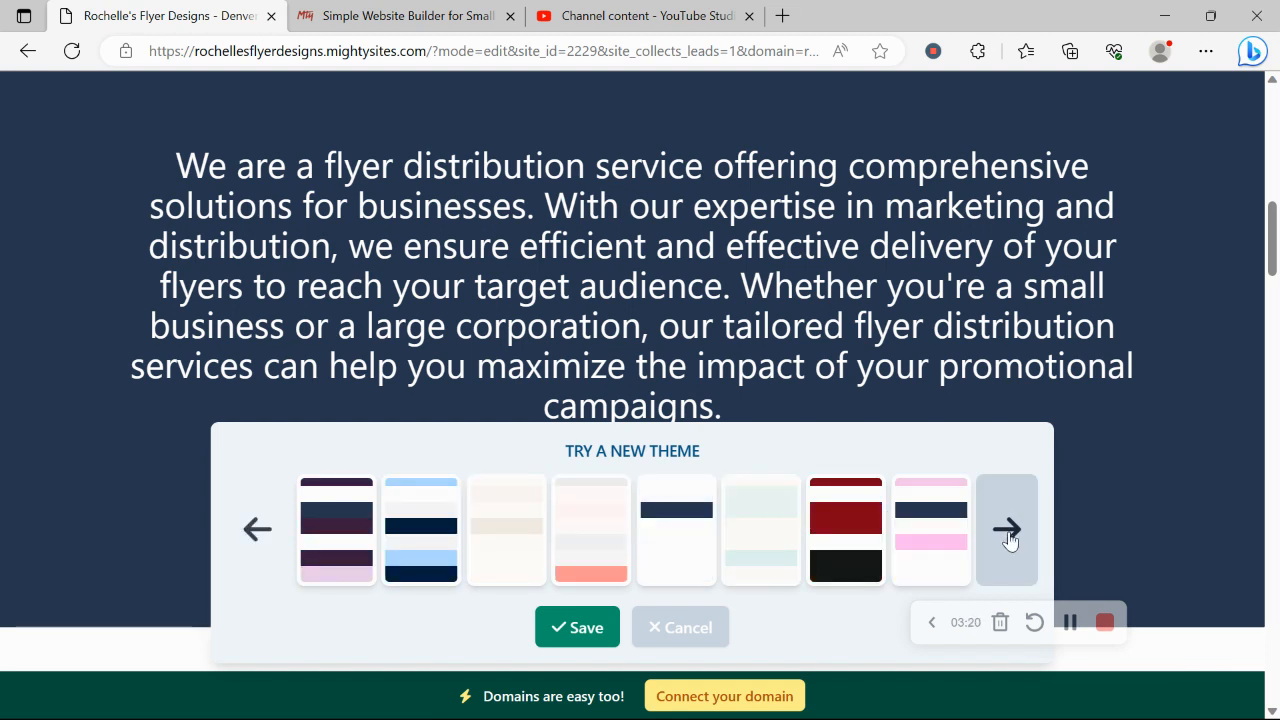
click(1008, 540)
click(677, 522)
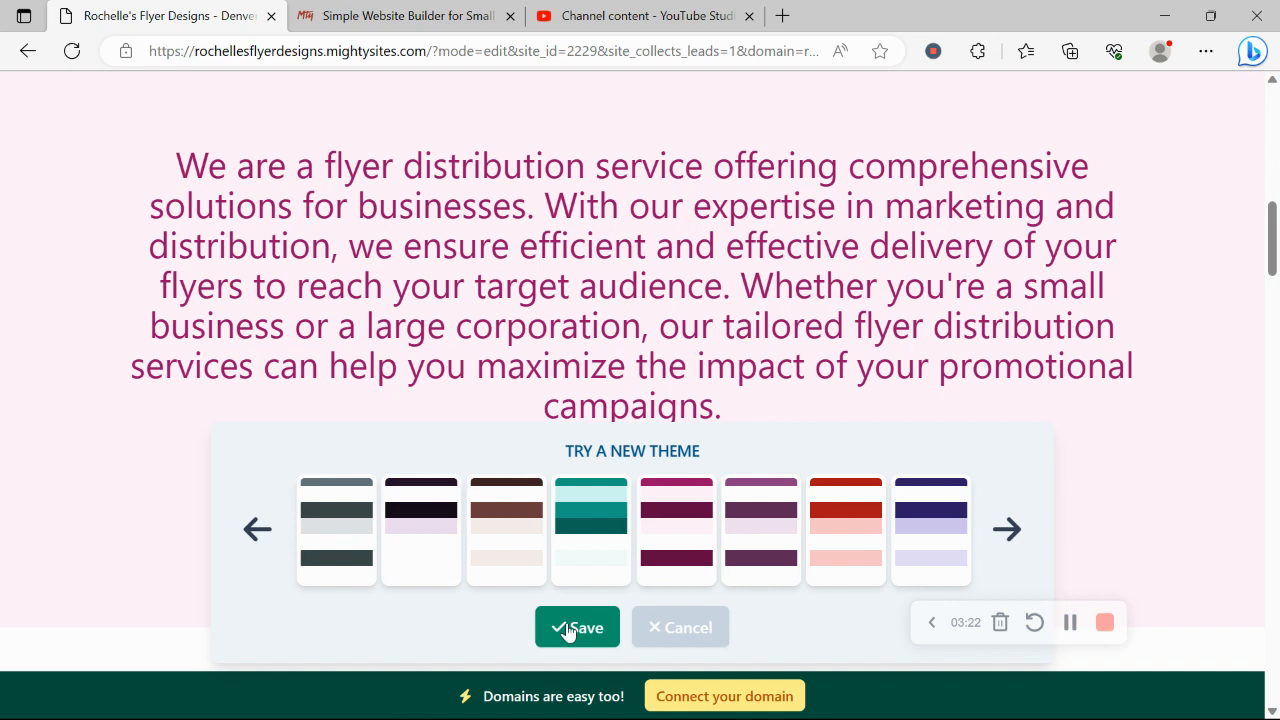
scroll(443, 374, up, 10)
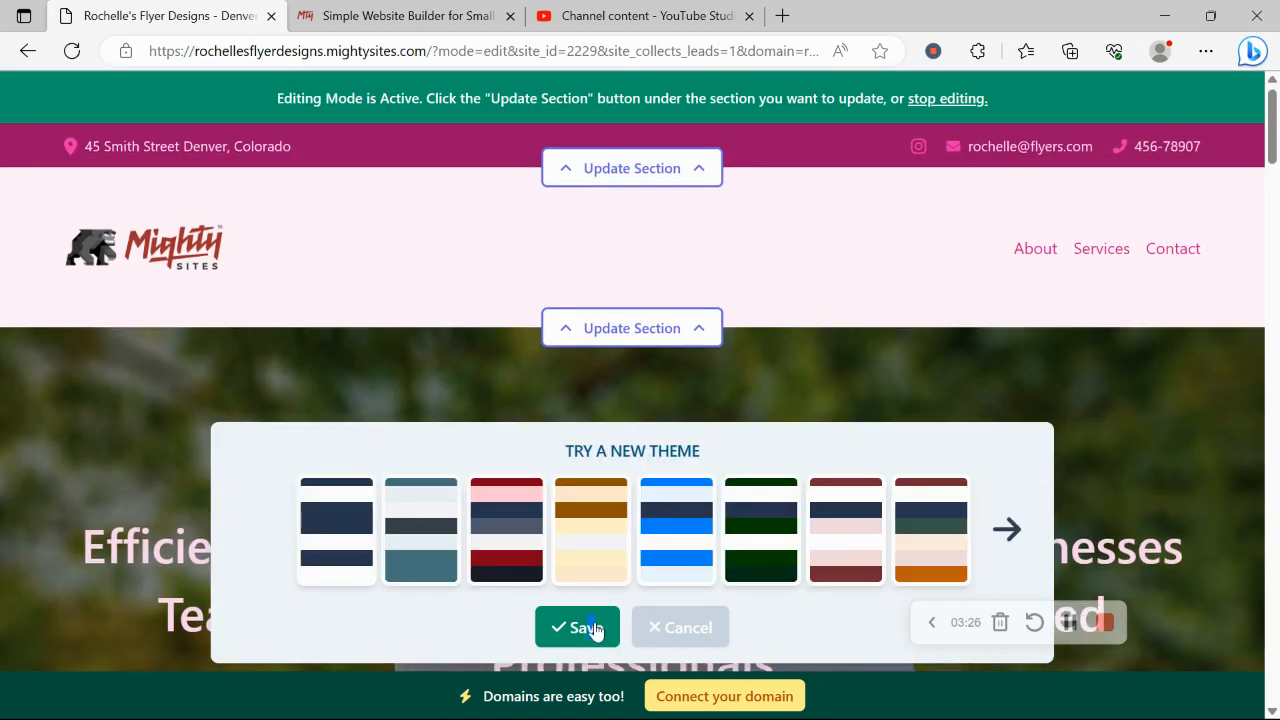
click(590, 628)
- Search the stock photo library for hero images using the query 'Flyer'
scroll(600, 376, down, 6)
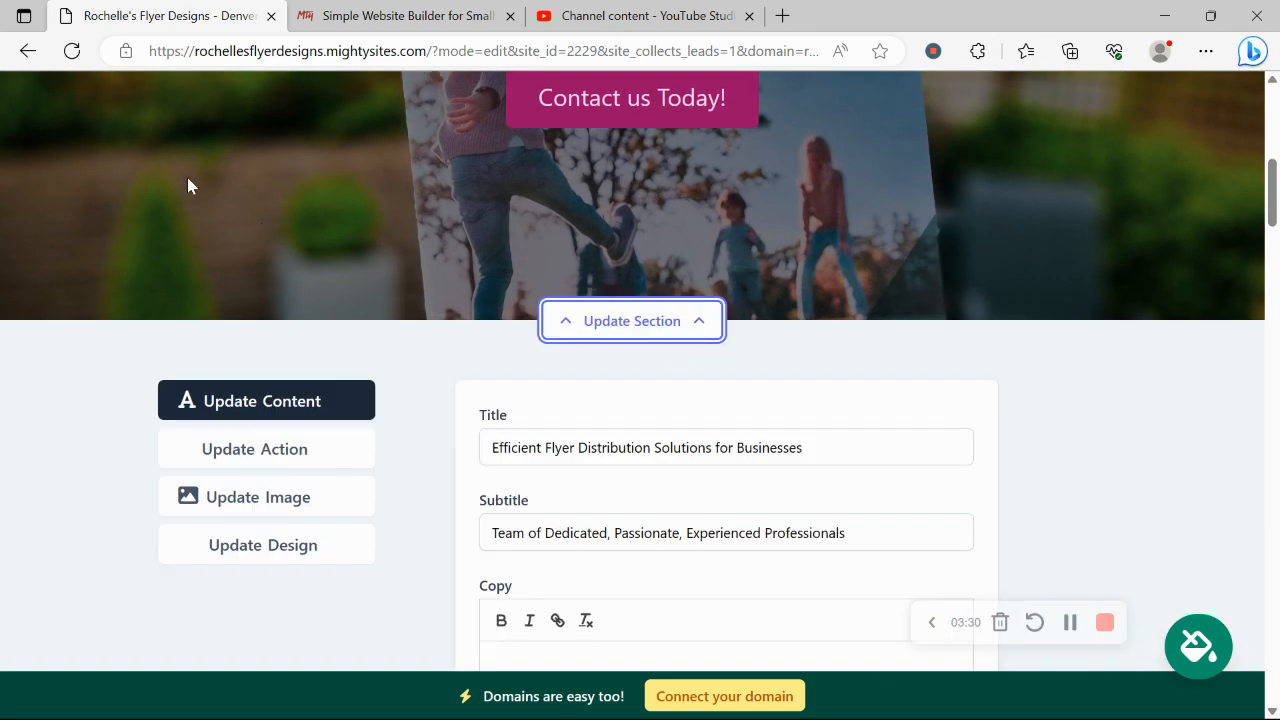
scroll(189, 186, down, 2)
click(288, 334)
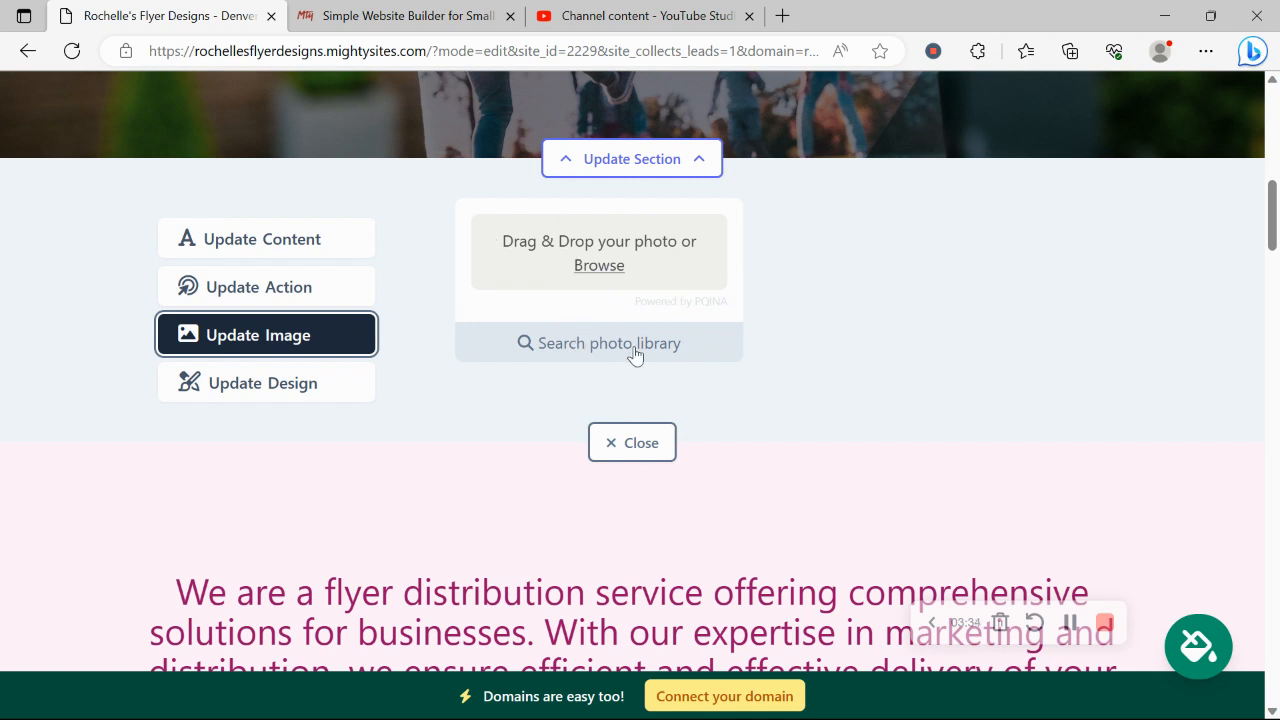
click(634, 350)
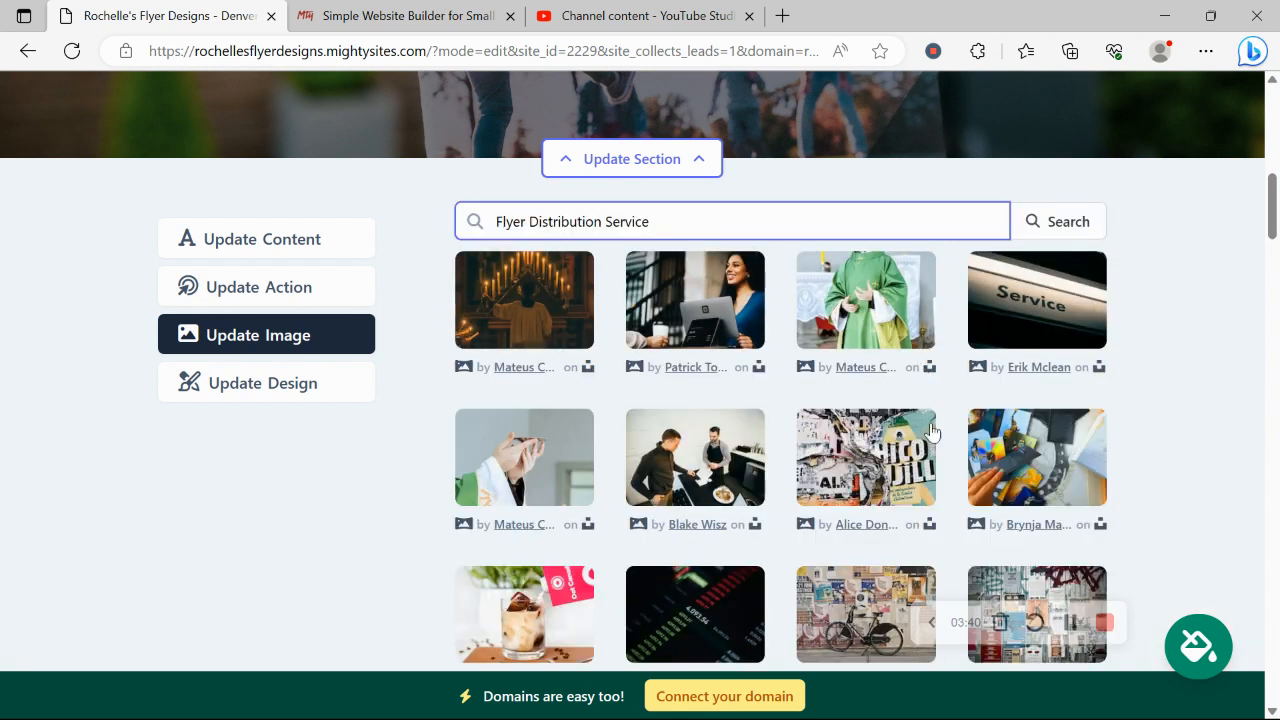
shift+click(527, 218)
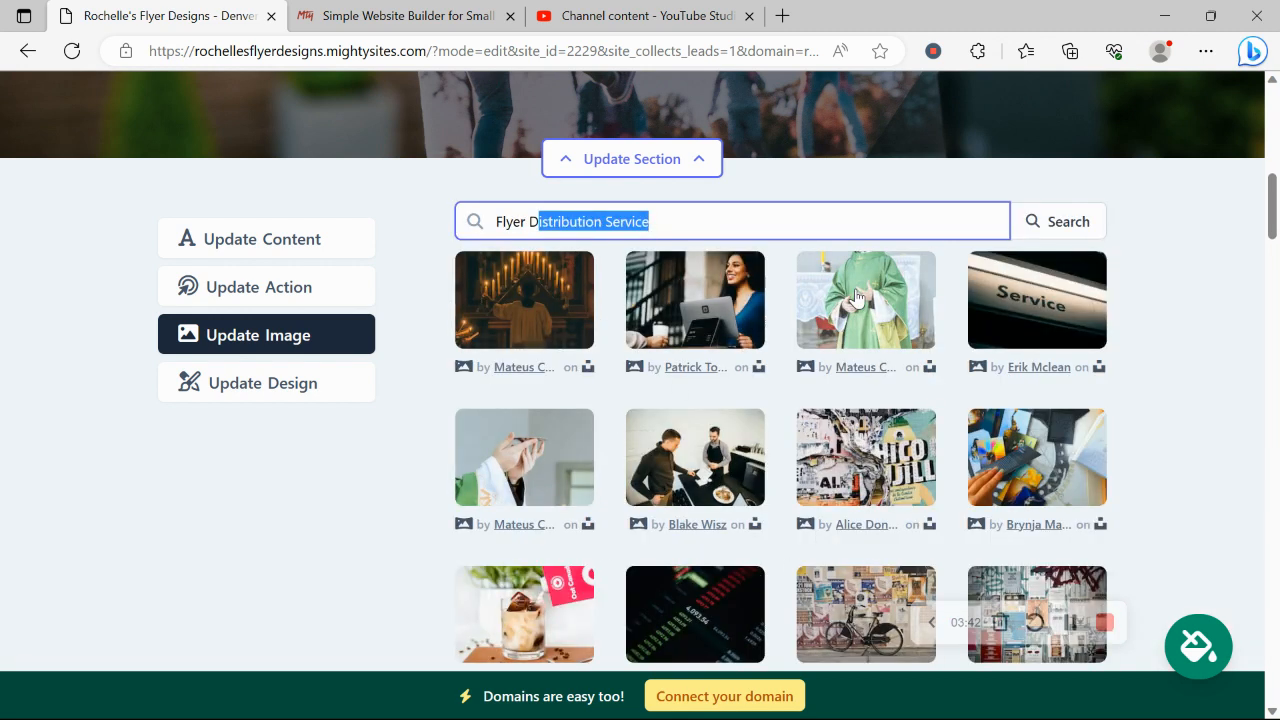
key(BackSpace)
click(1045, 228)
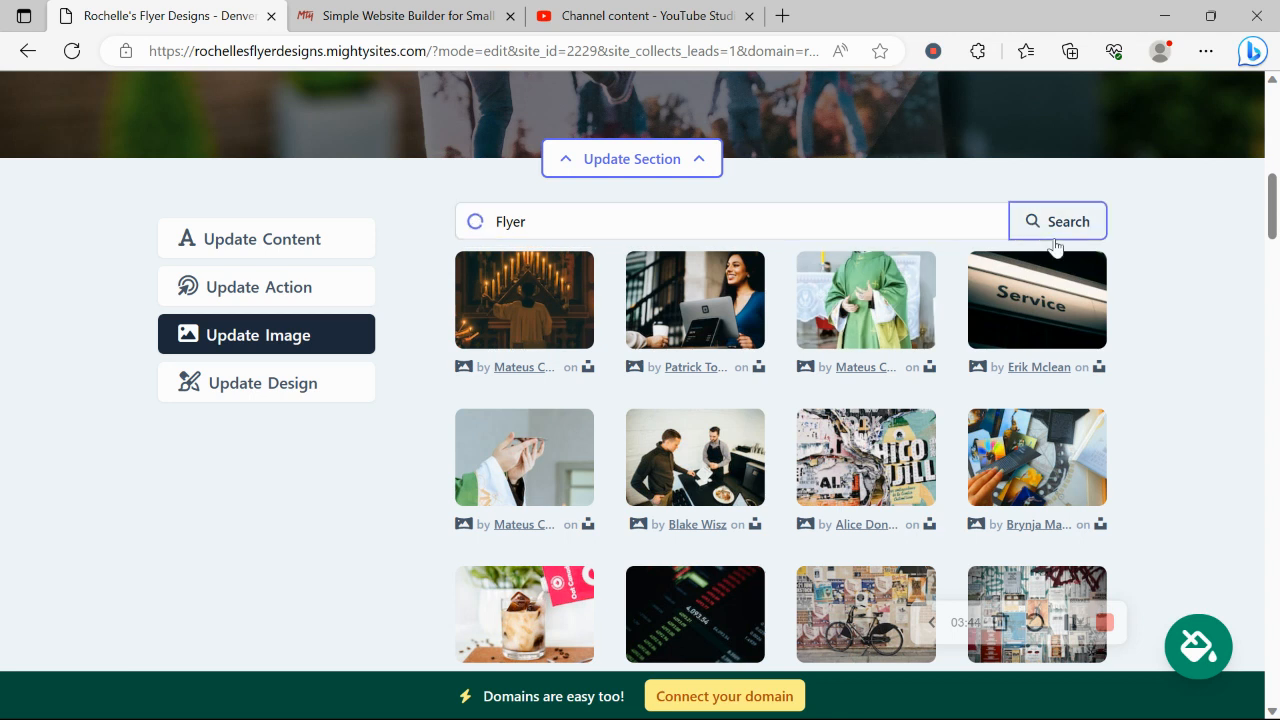
click(298, 290)
- Check the 'Contact us Today!' button text and Lead Form link unchanged, then open the hero title editor
scroll(3, 230, up, 10)
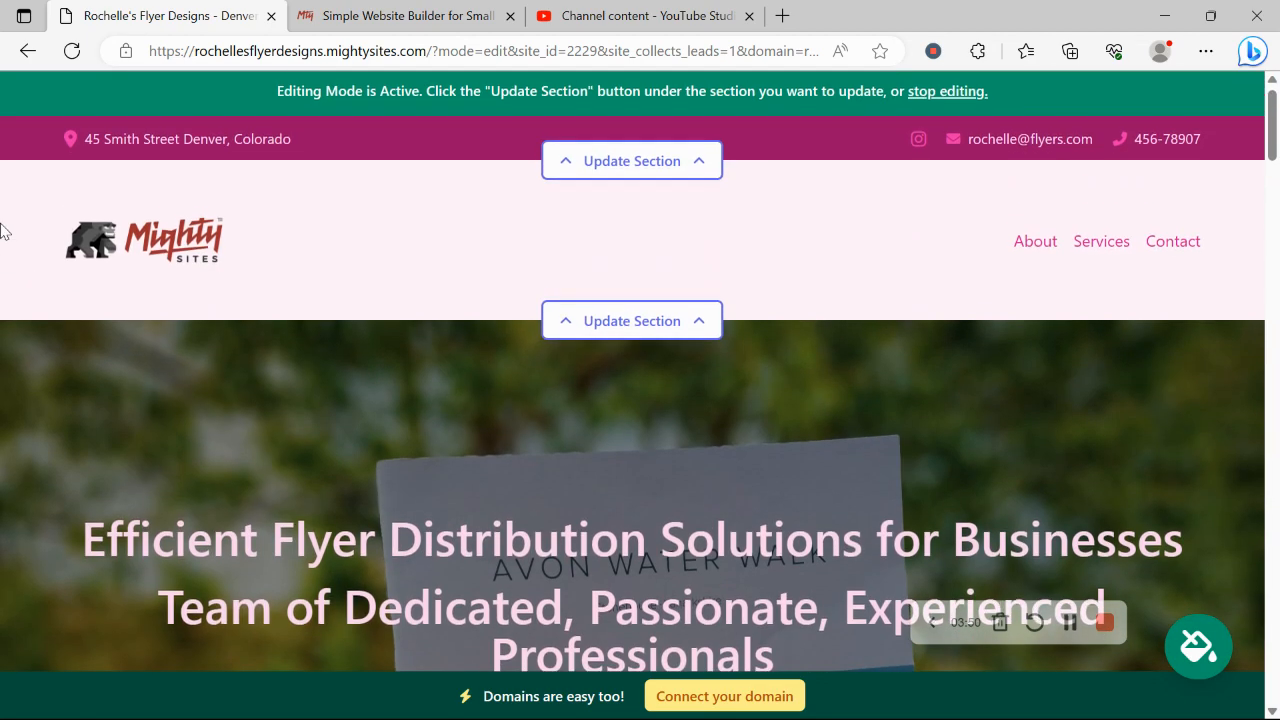
scroll(1278, 166, down, 8)
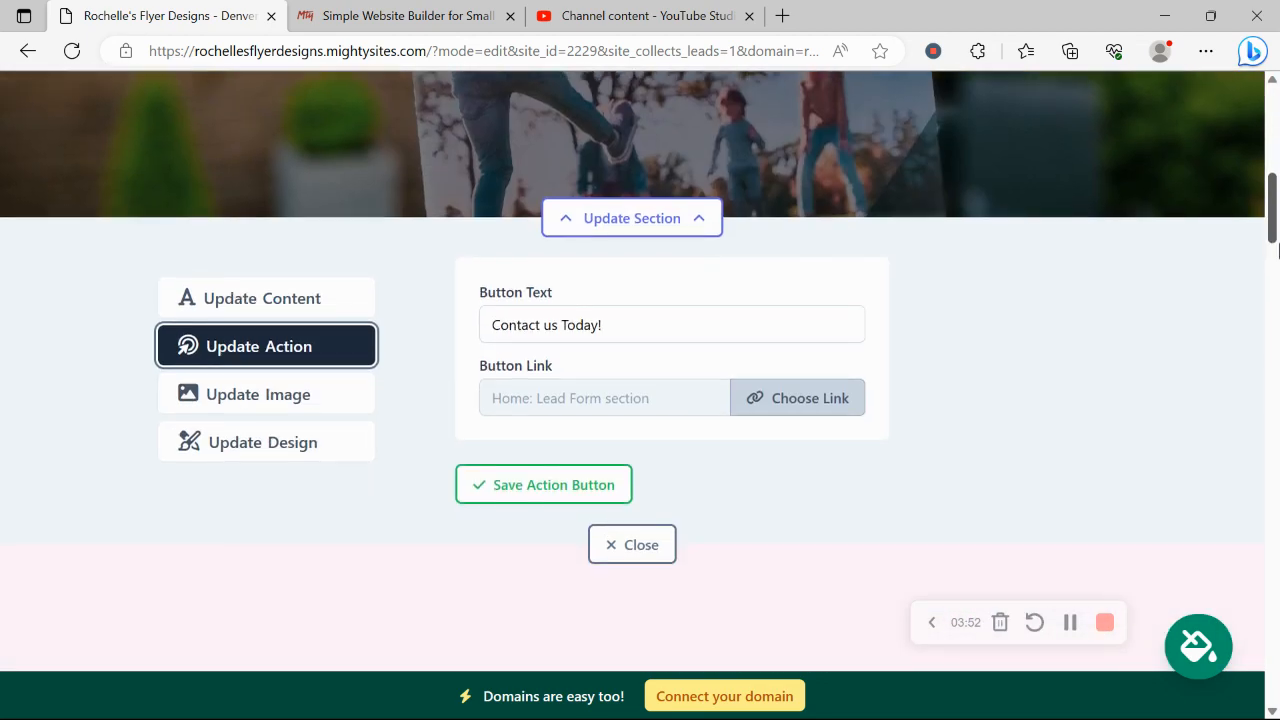
scroll(1278, 166, up, 3)
scroll(1278, 166, down, 5)
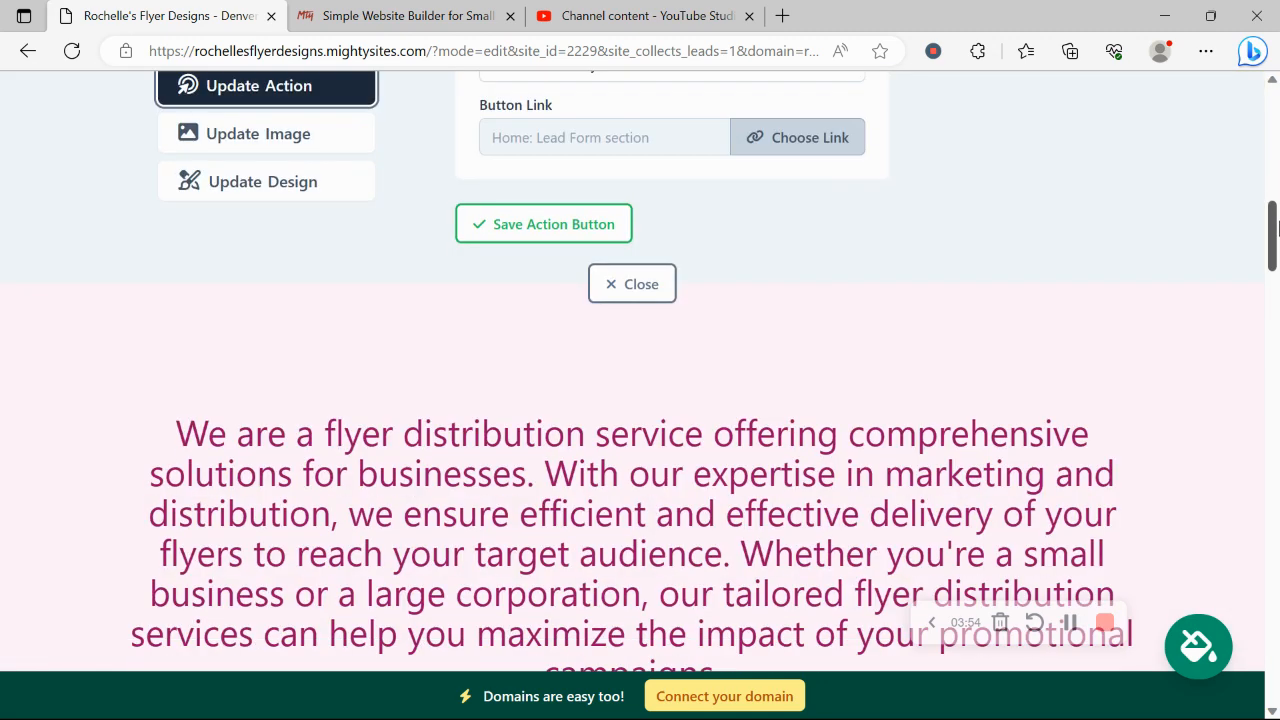
scroll(497, 219, up, 3)
triple_click(672, 341)
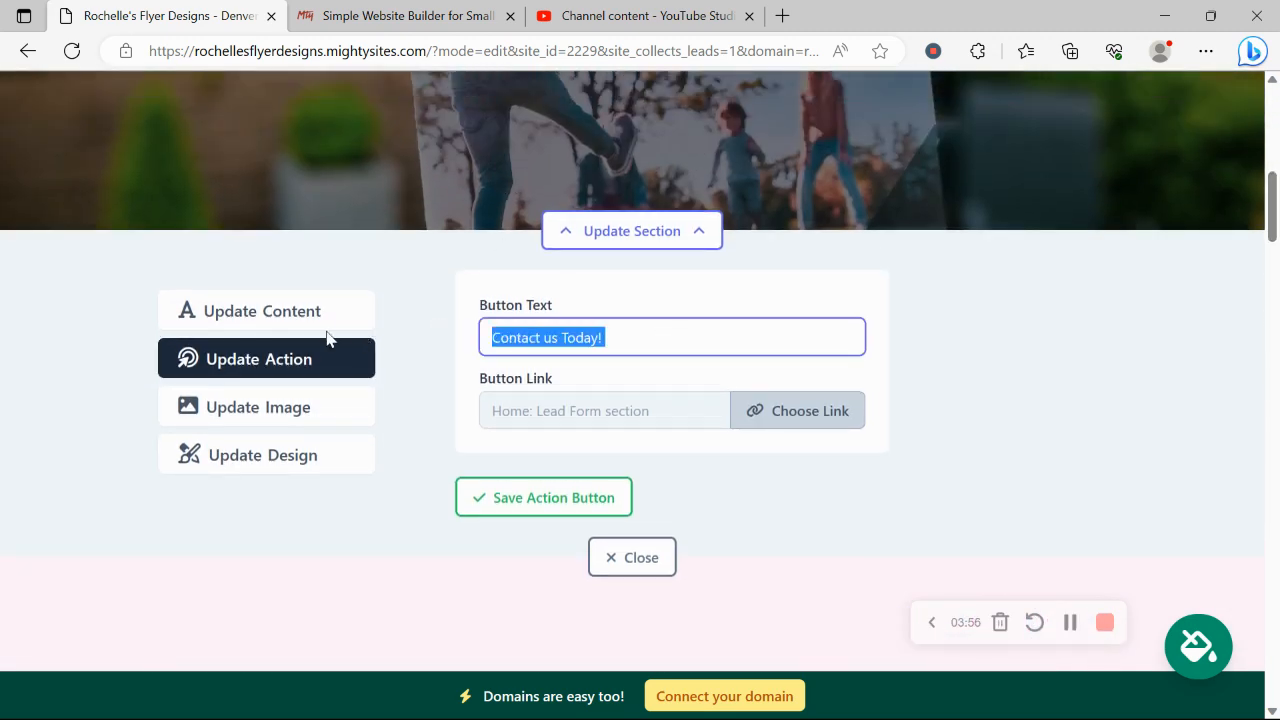
click(812, 410)
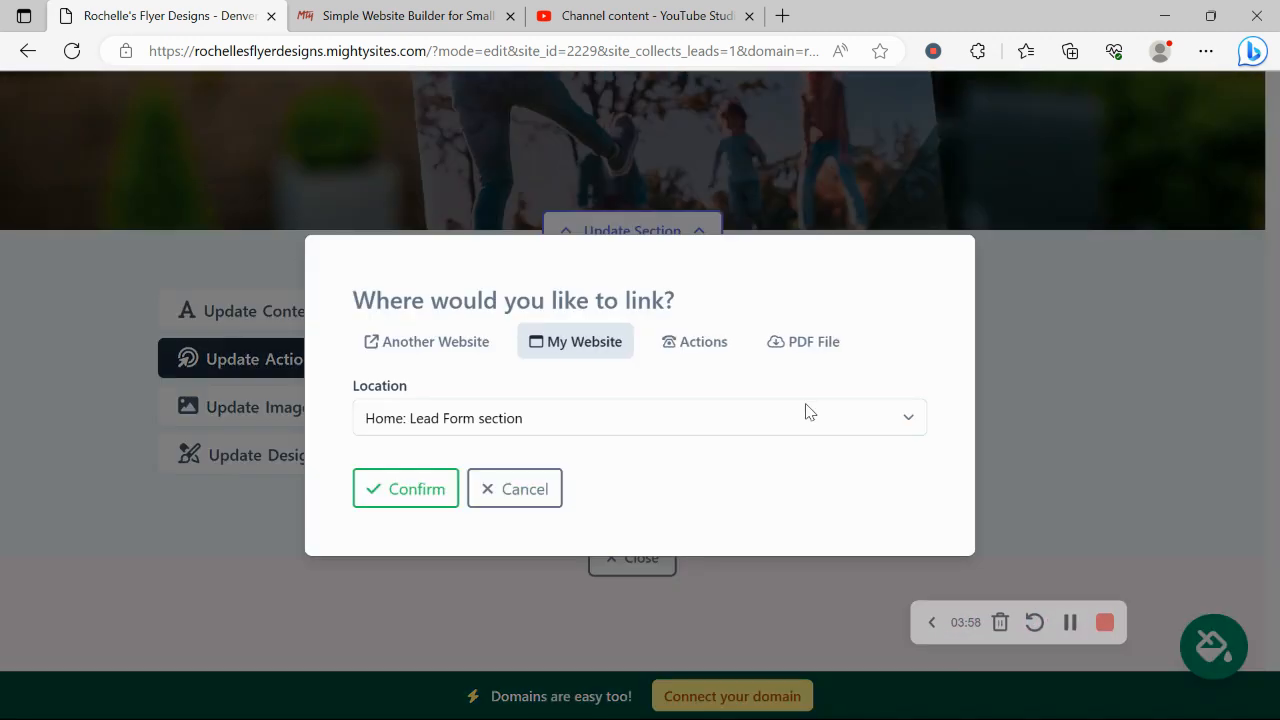
click(517, 496)
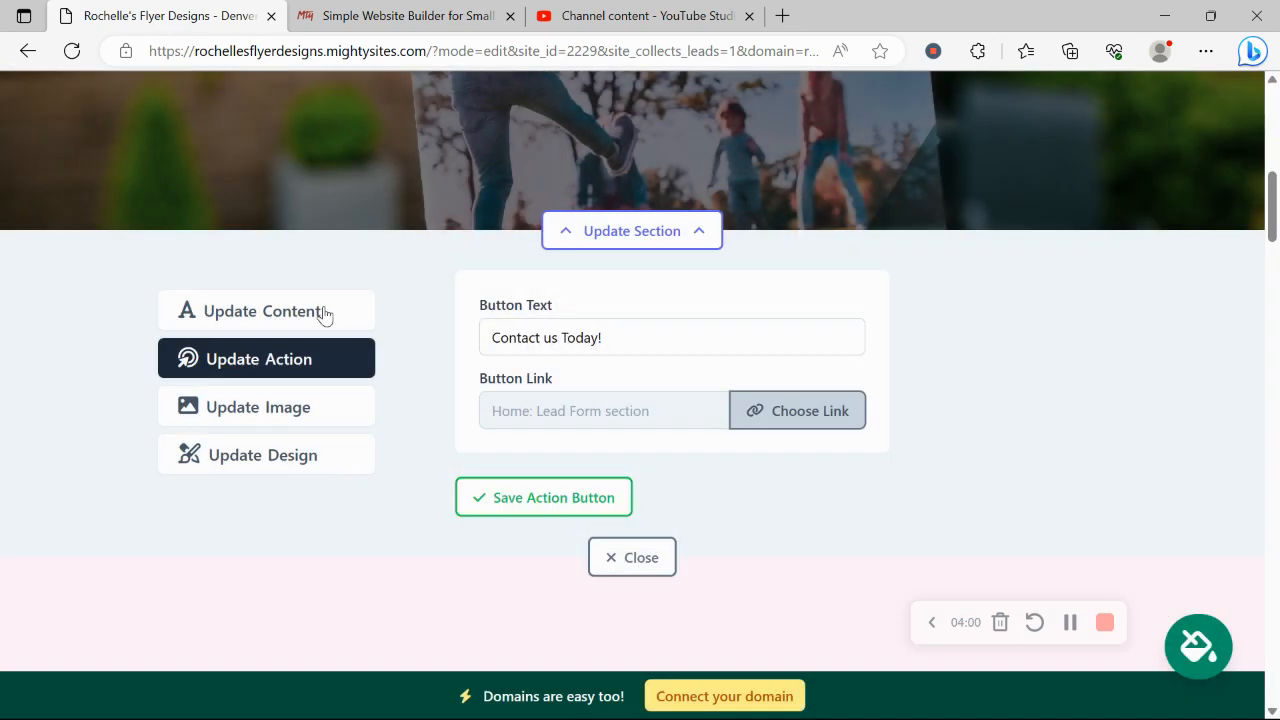
click(323, 315)
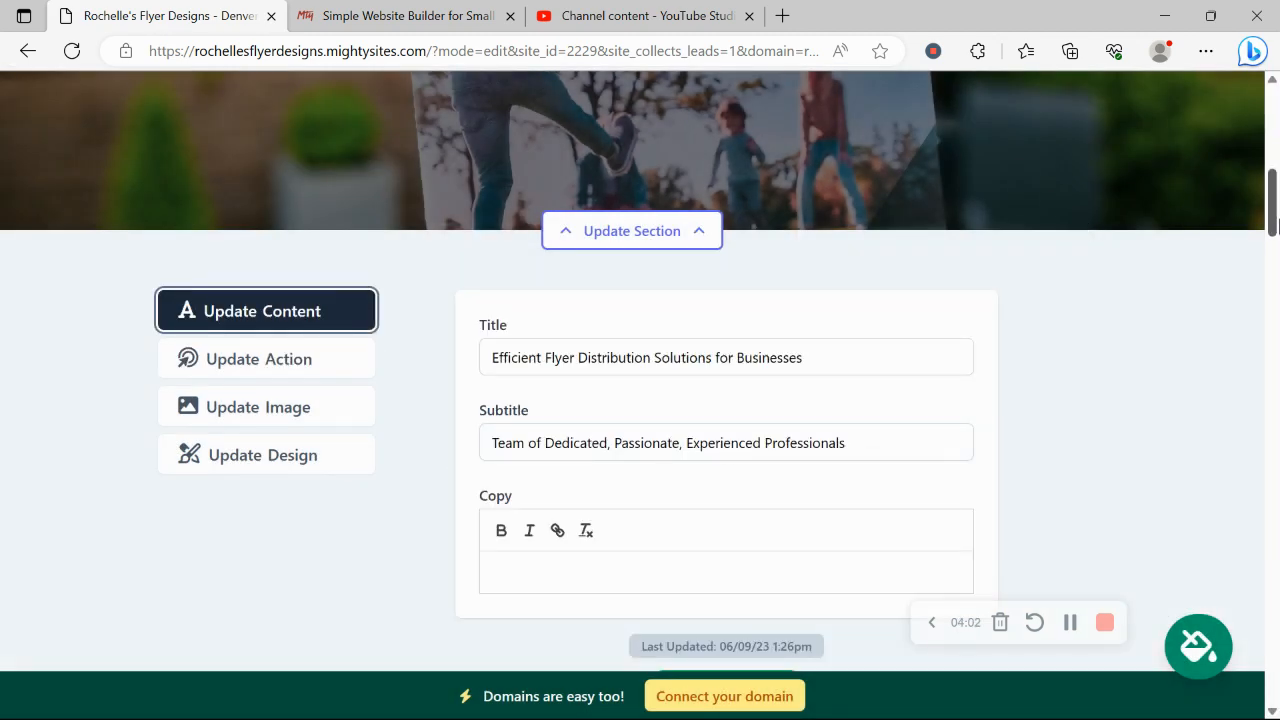
scroll(681, 131, up, 5)
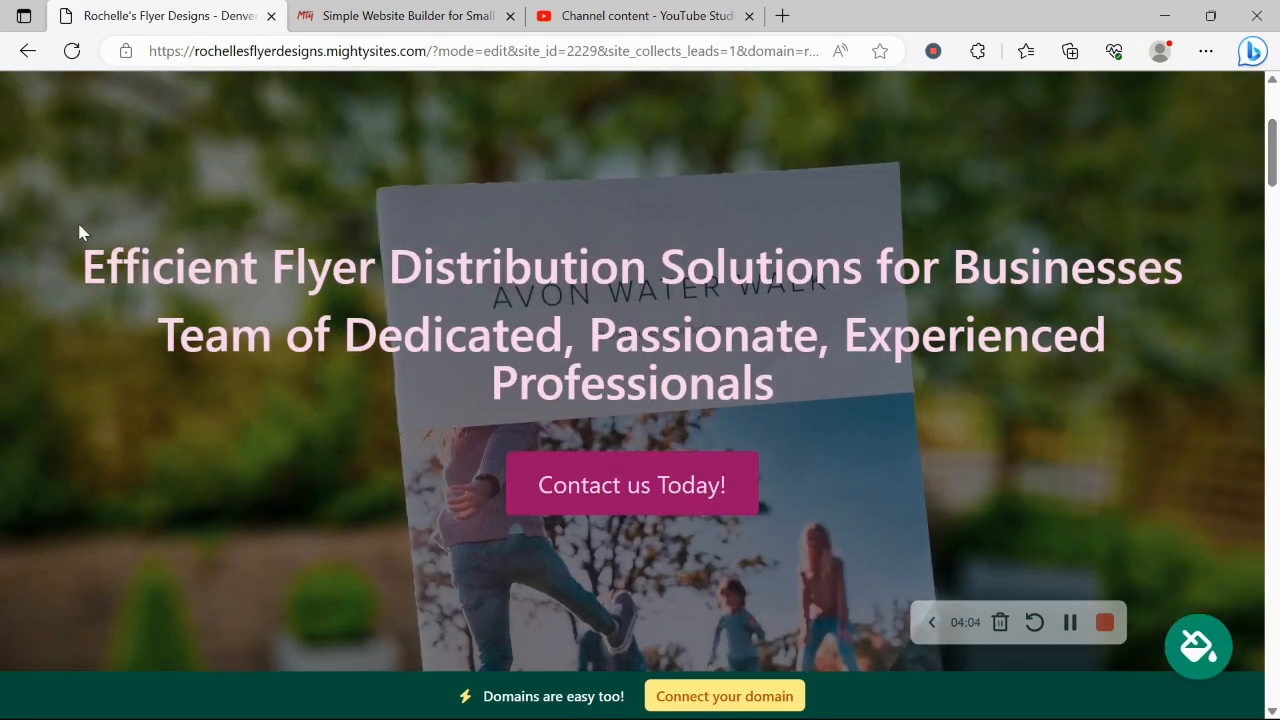
- Review the hero heading and subtitle, then close the hero content editor
drag(80, 232, 977, 403)
click(832, 439)
scroll(832, 439, down, 7)
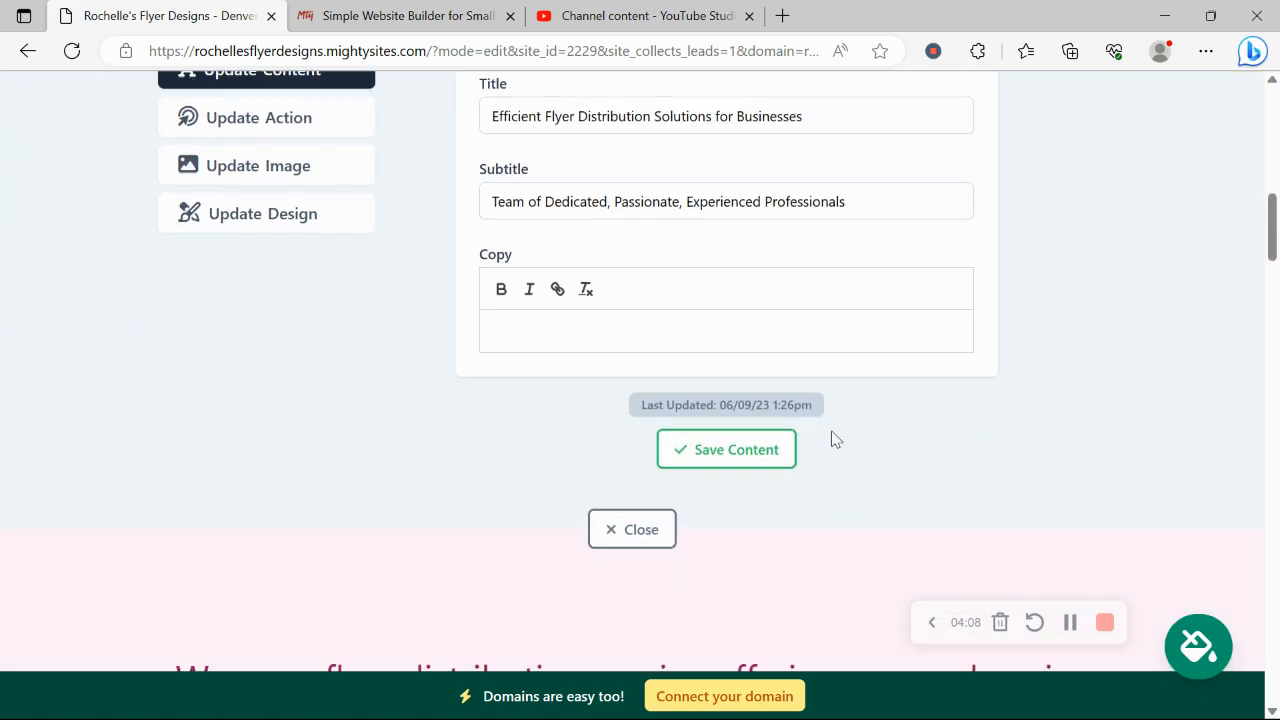
click(632, 529)
- Scroll down to review the Contact Us and About Us sections
scroll(283, 192, down, 3)
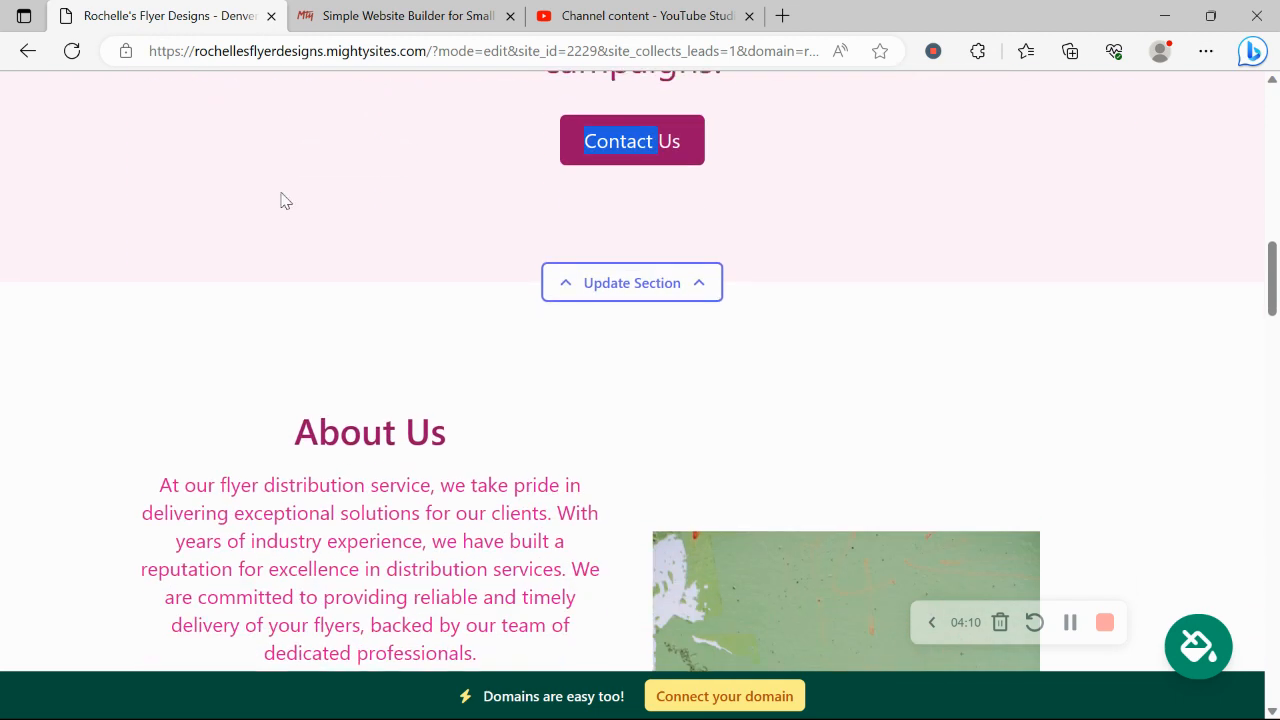
click(366, 527)
scroll(366, 530, down, 2)
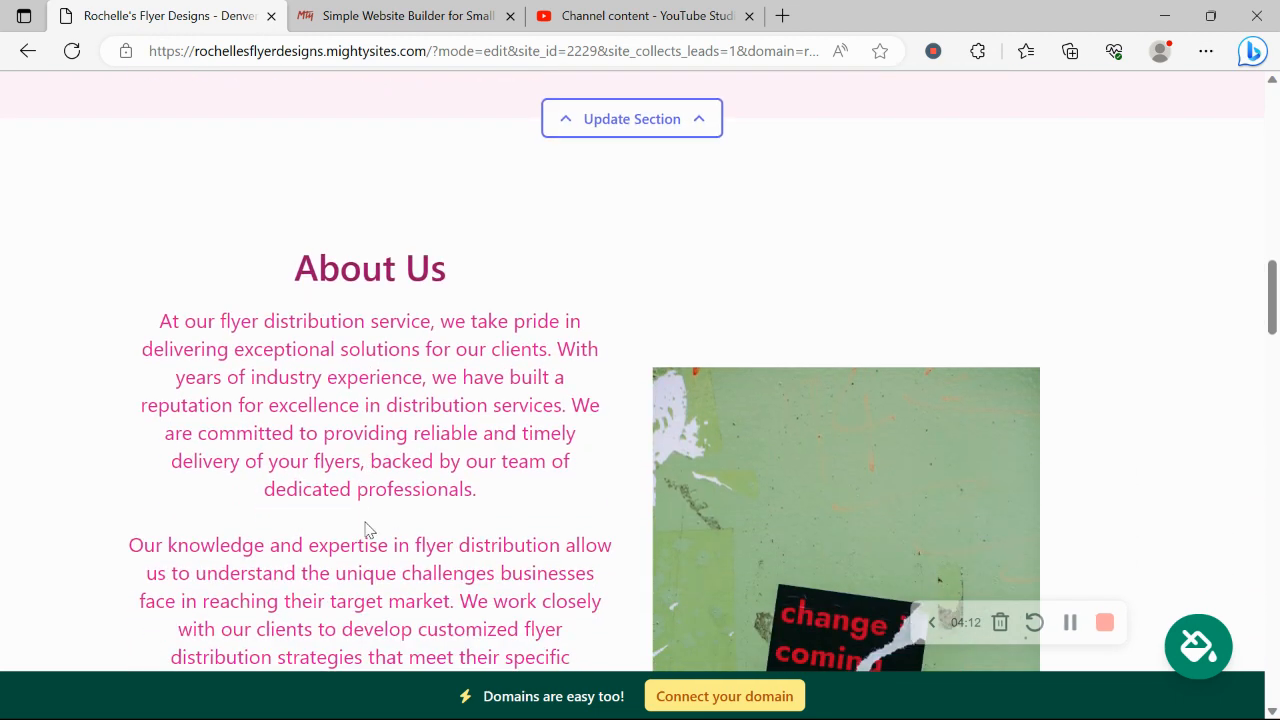
drag(366, 530, 366, 522)
scroll(366, 526, down, 1)
drag(150, 196, 478, 590)
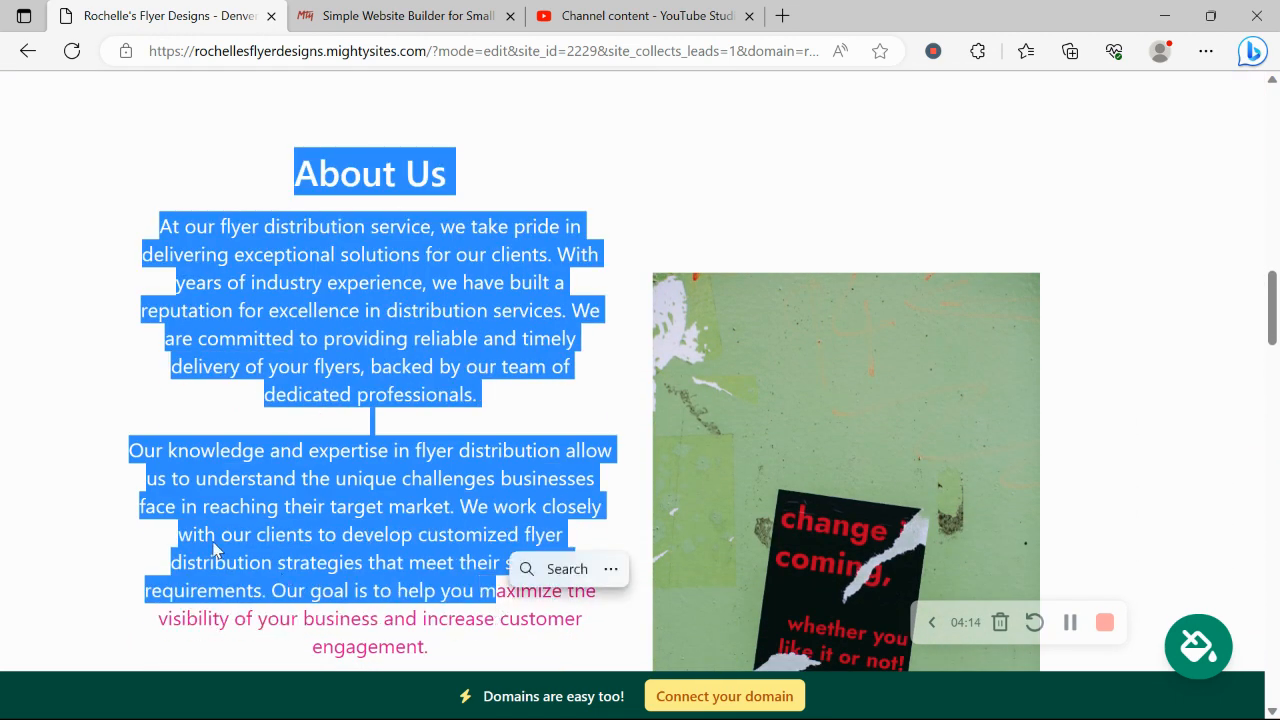
click(213, 541)
- Scroll past Services to the footer and open the Connect a Domain page
scroll(118, 517, down, 5)
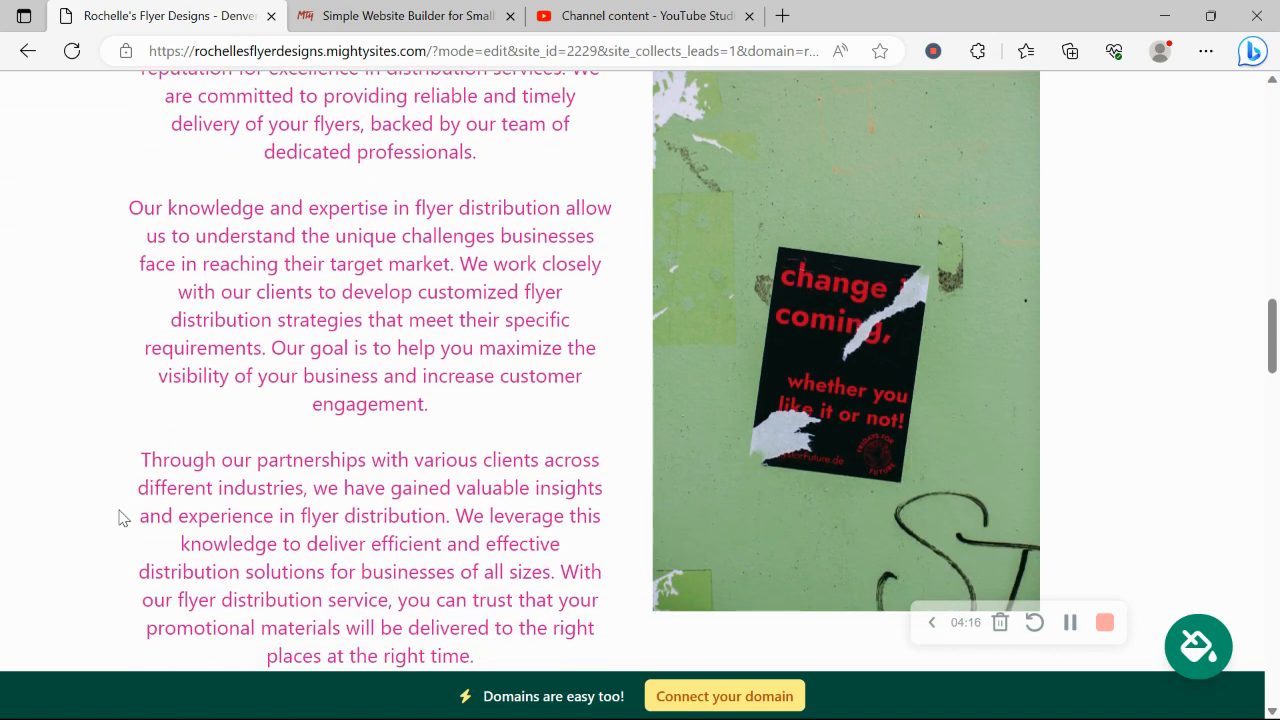
scroll(118, 517, down, 7)
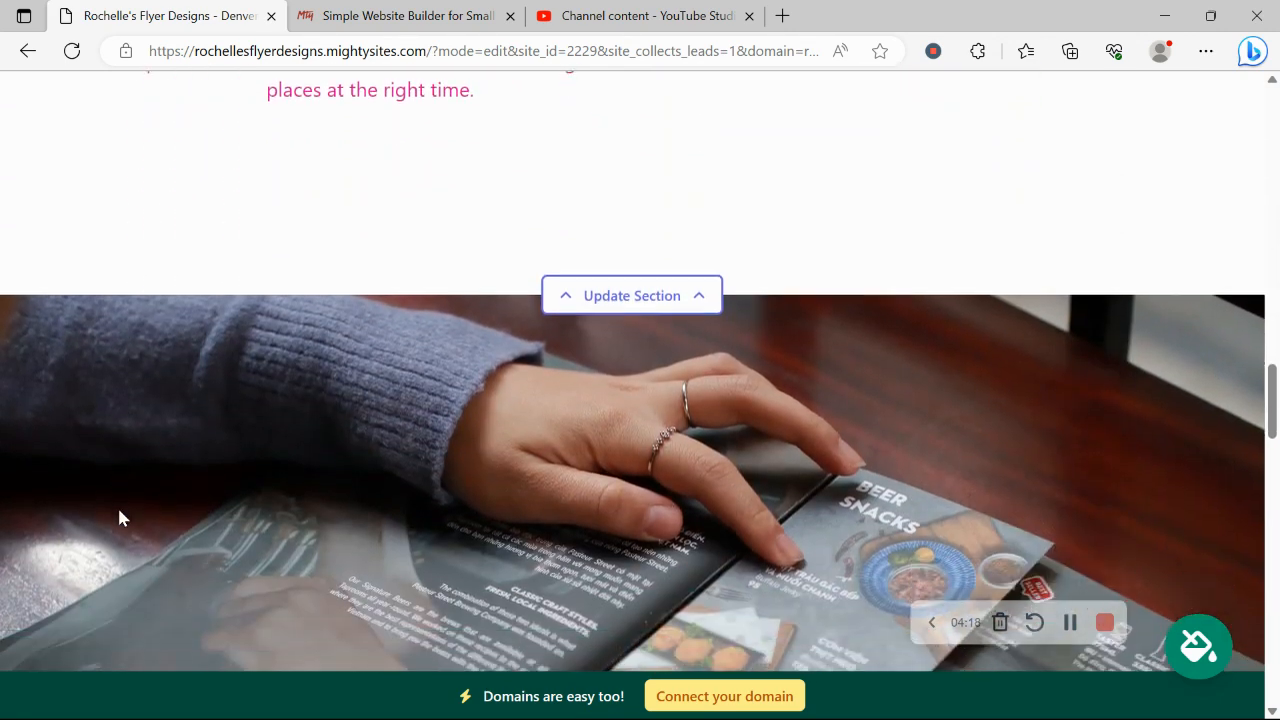
scroll(118, 517, down, 7)
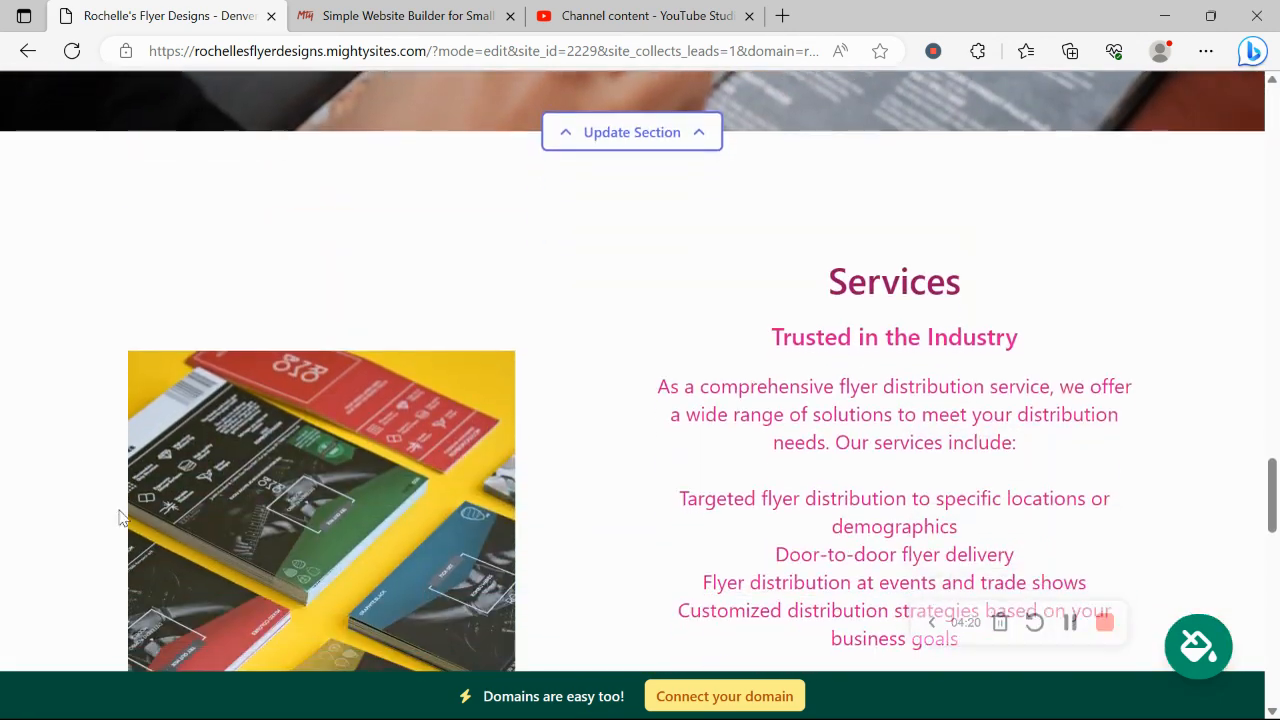
scroll(118, 517, down, 6)
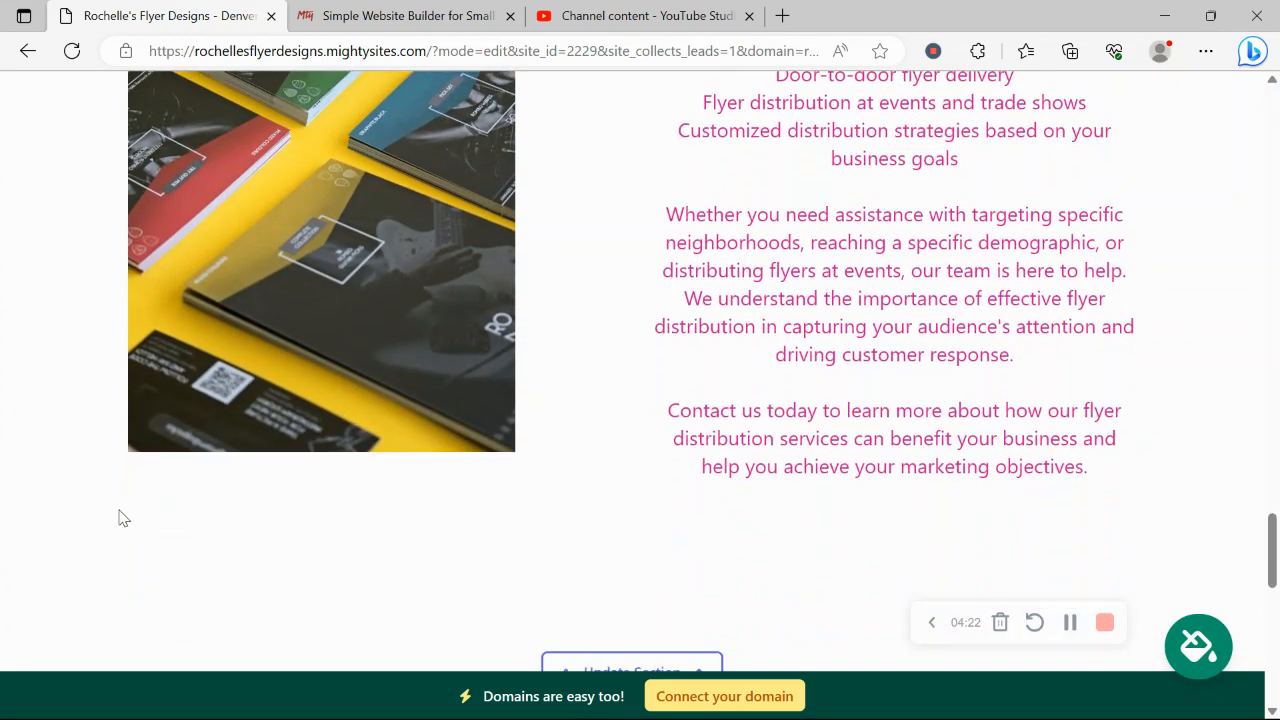
scroll(118, 517, down, 3)
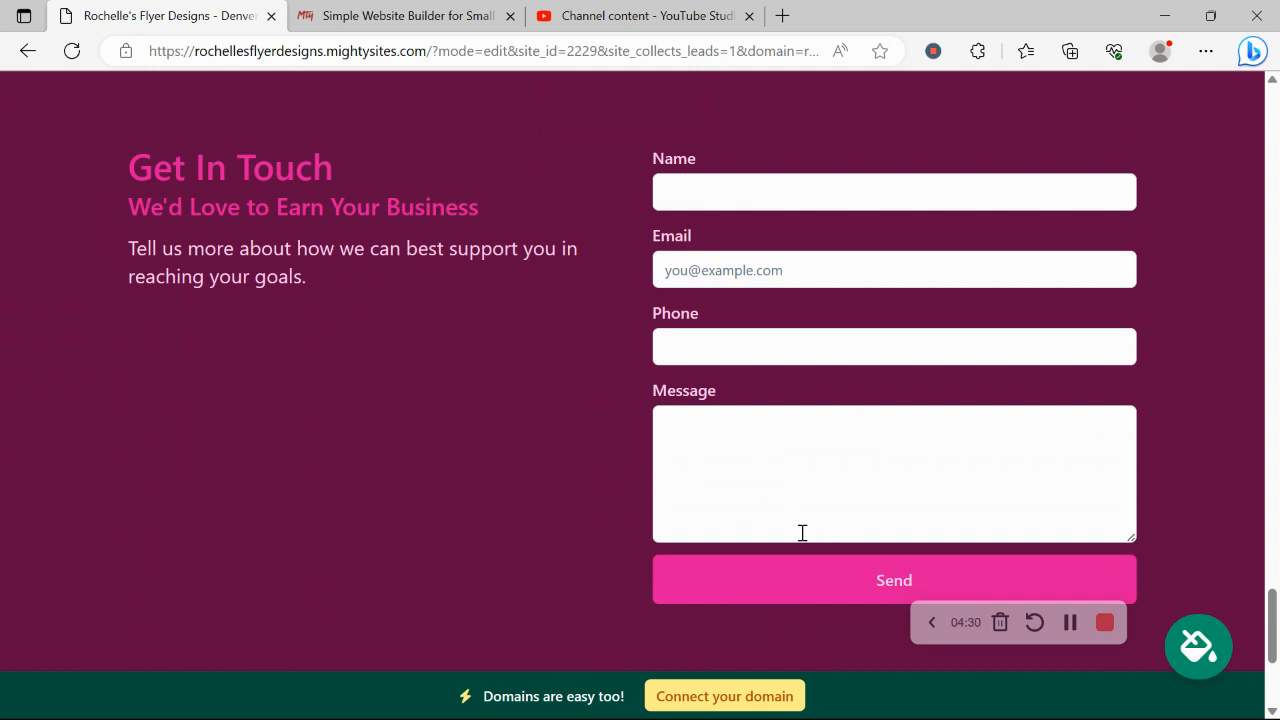
scroll(424, 462, down, 3)
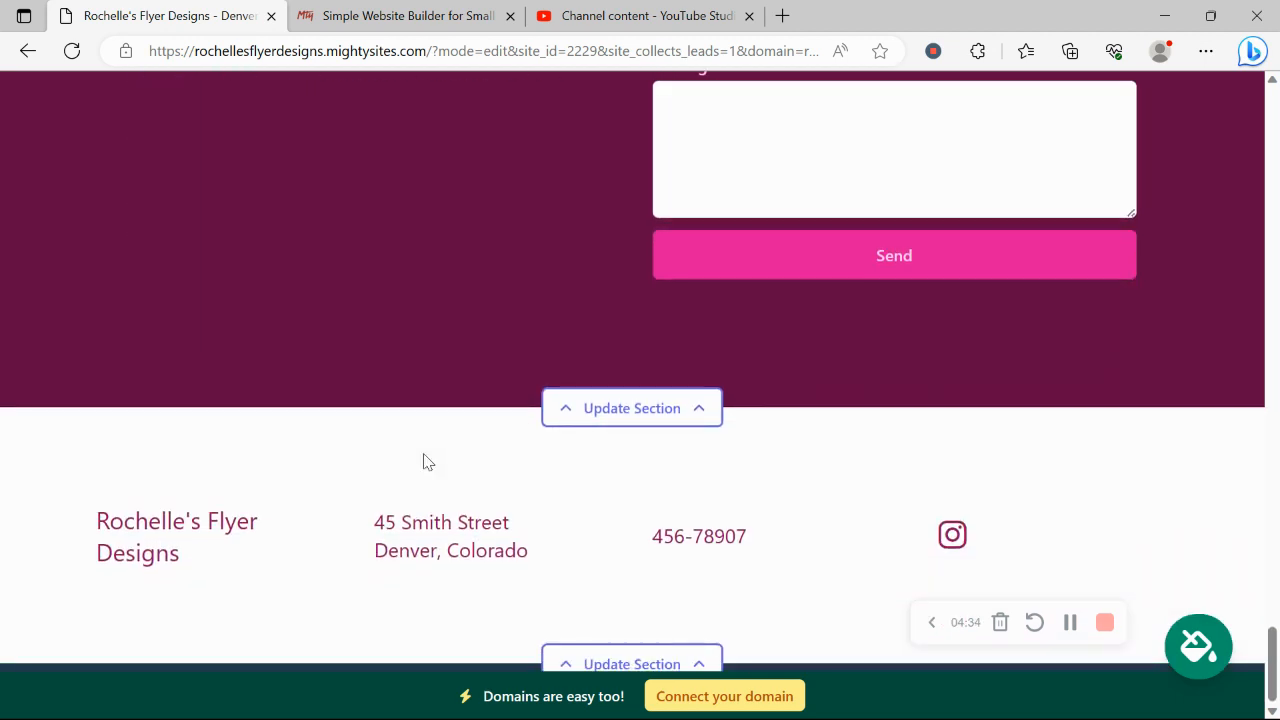
scroll(423, 461, up, 5)
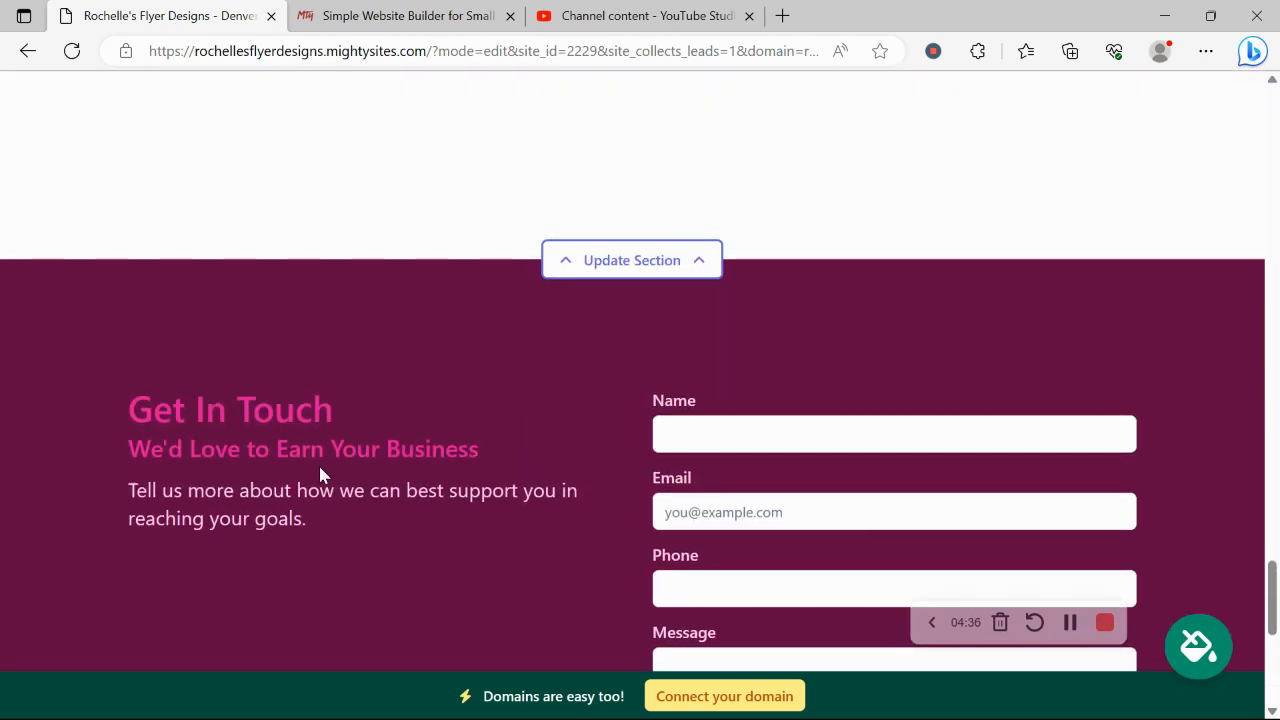
scroll(320, 474, down, 3)
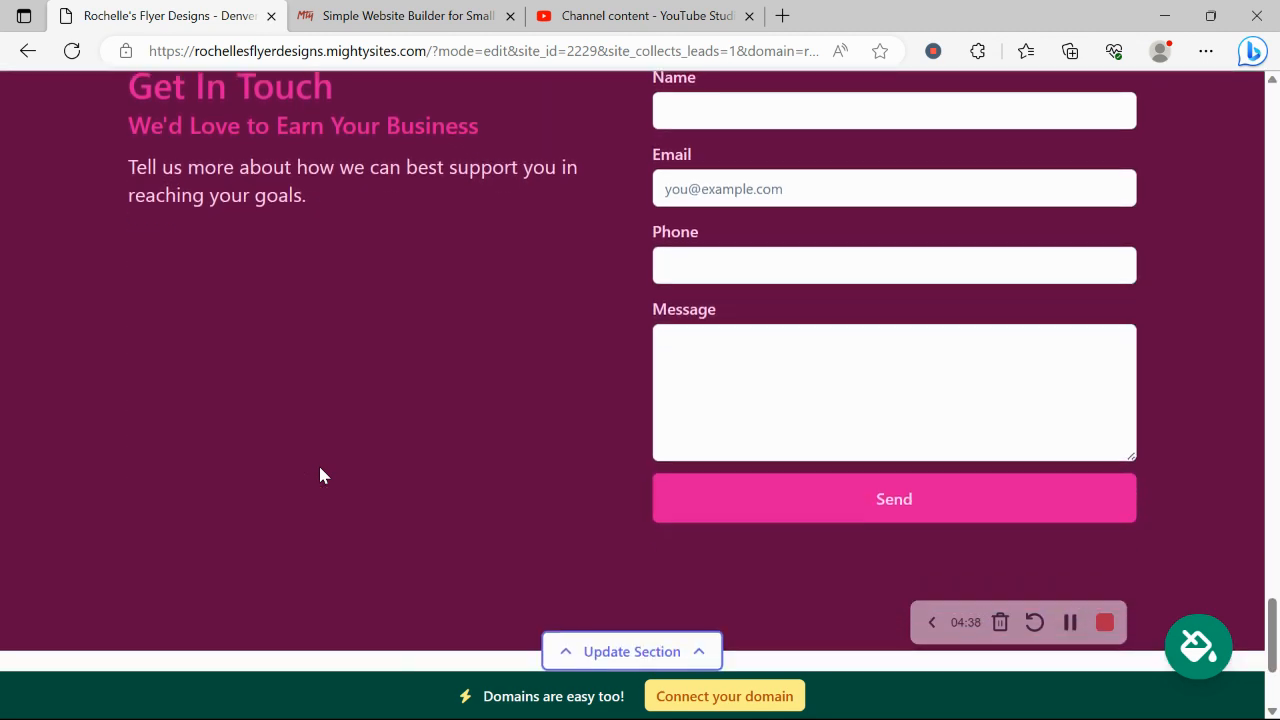
click(735, 697)
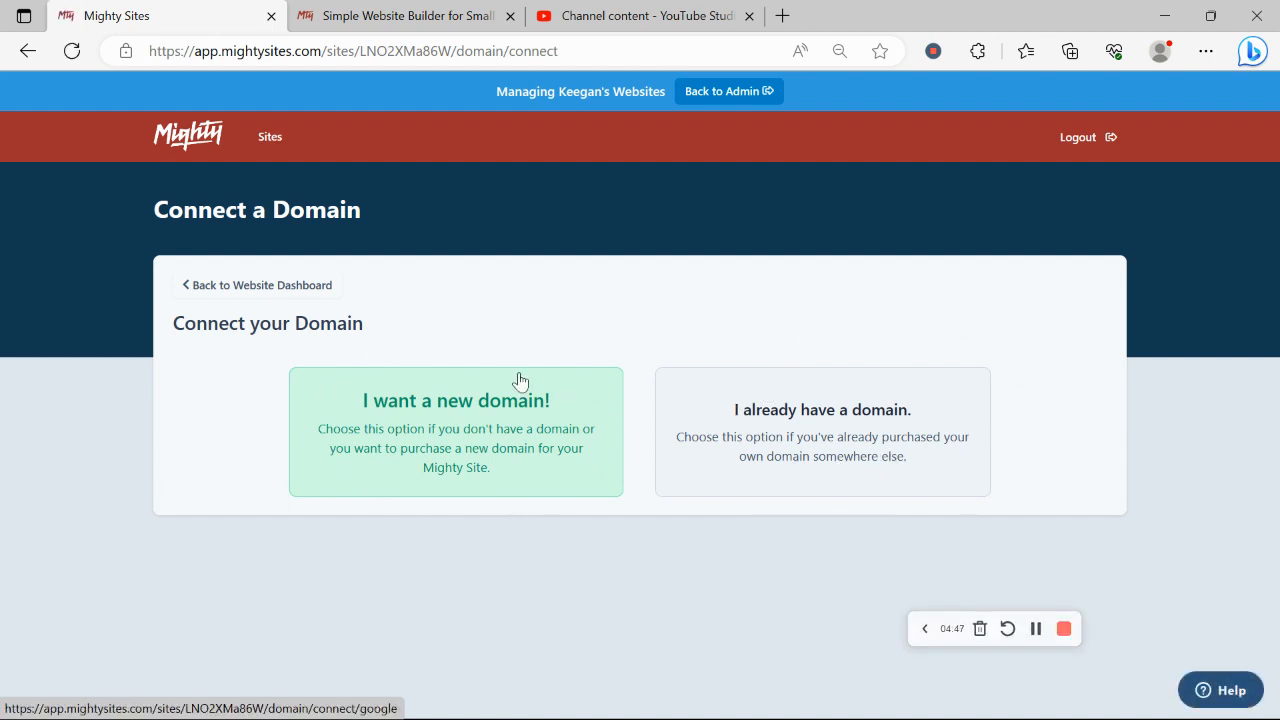
- Go back to the website dashboard and view rochellesflyerdesigns.mightysites.com live in a new tab
click(320, 285)
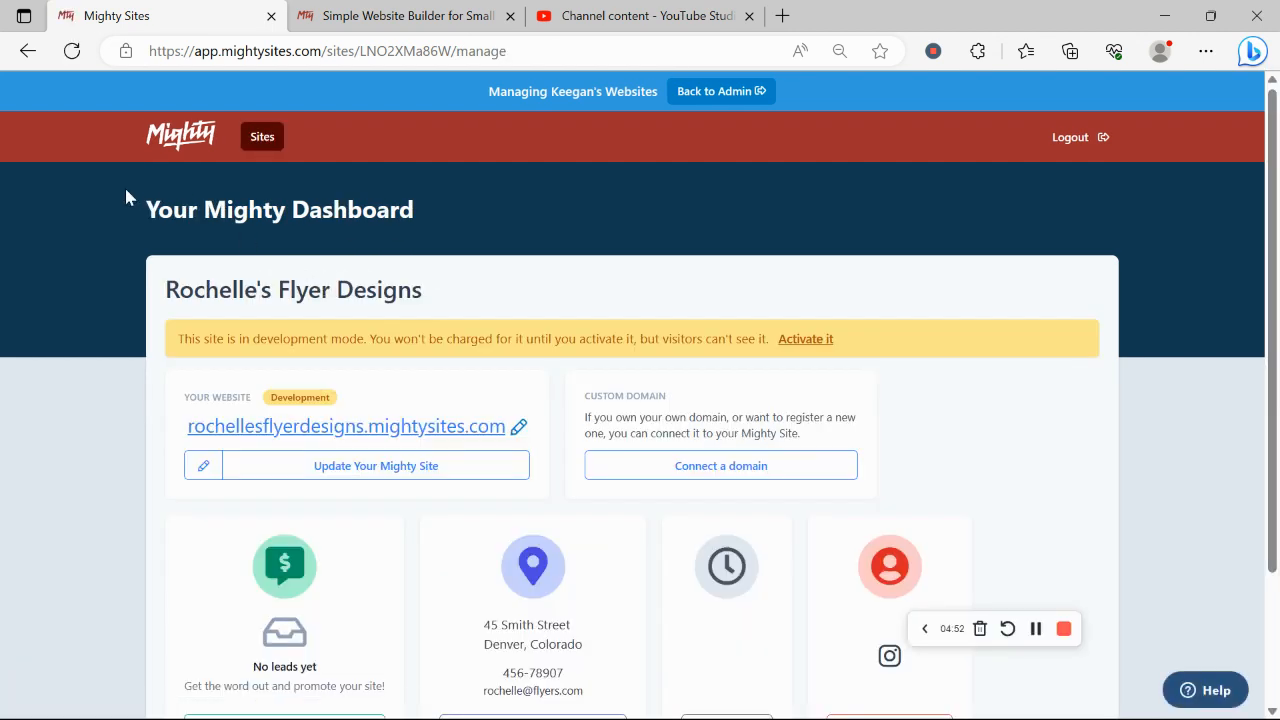
drag(125, 190, 506, 222)
click(2, 390)
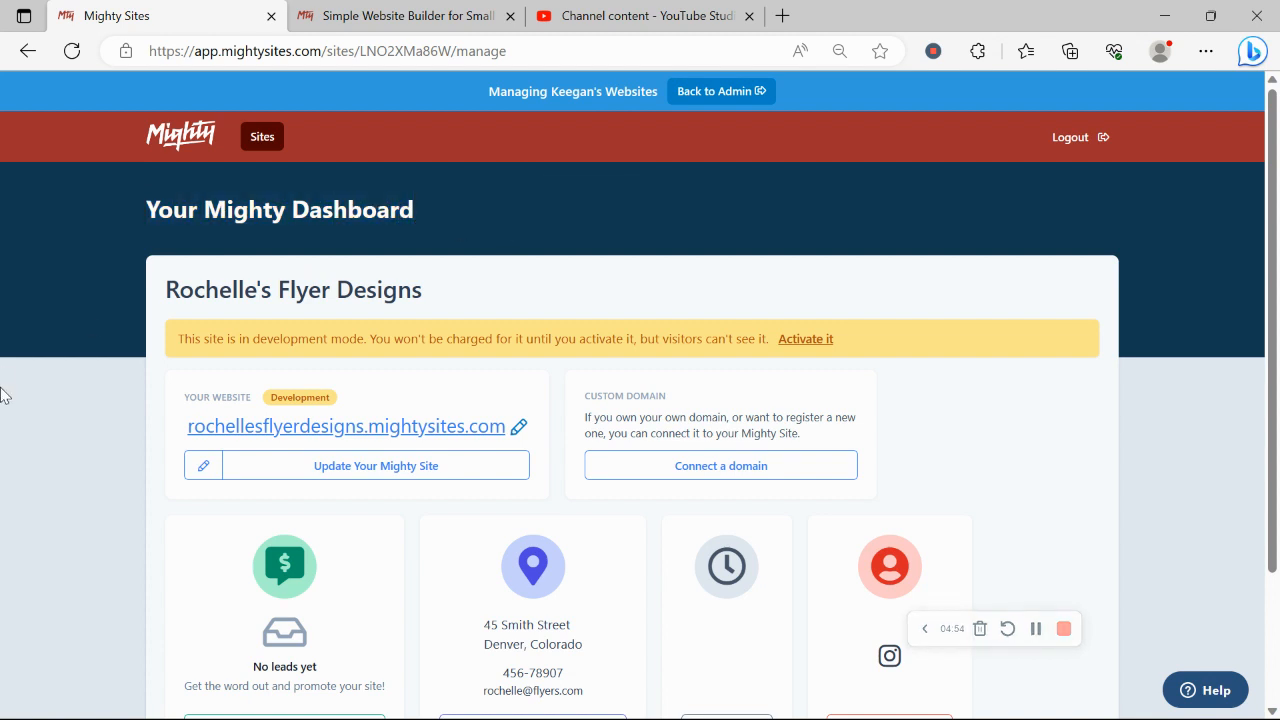
scroll(2, 390, down, 2)
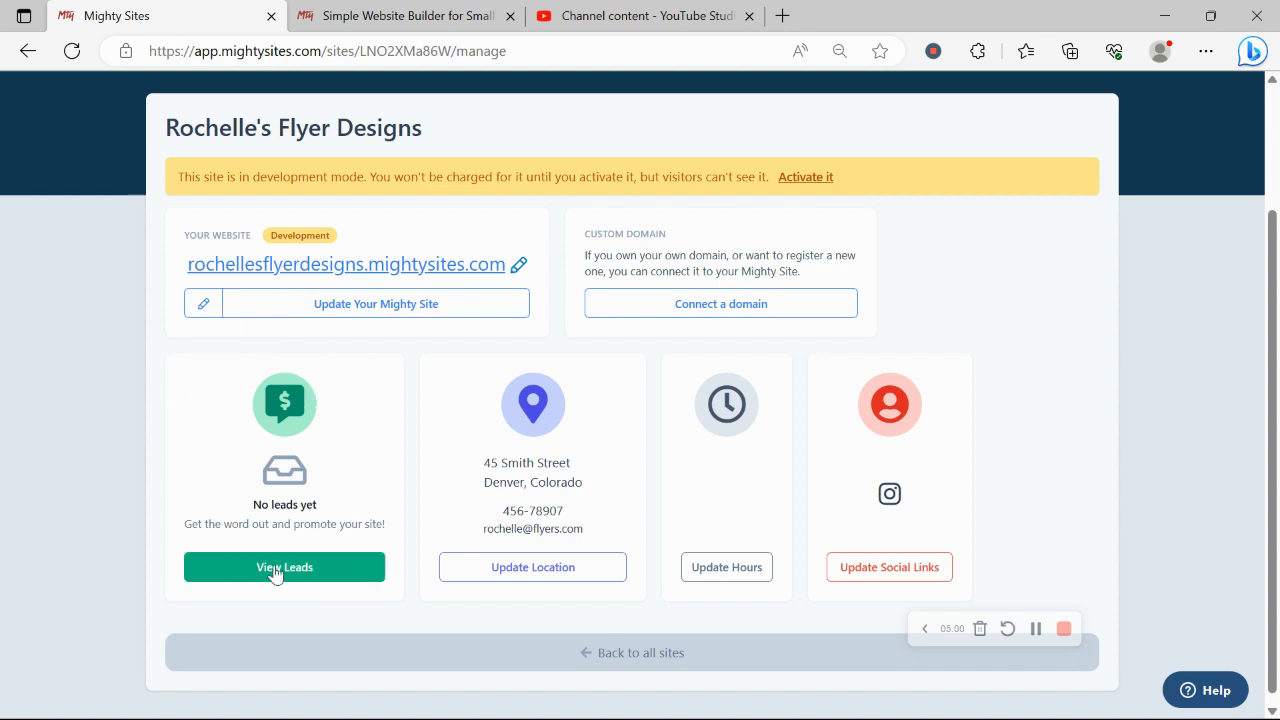
click(414, 264)
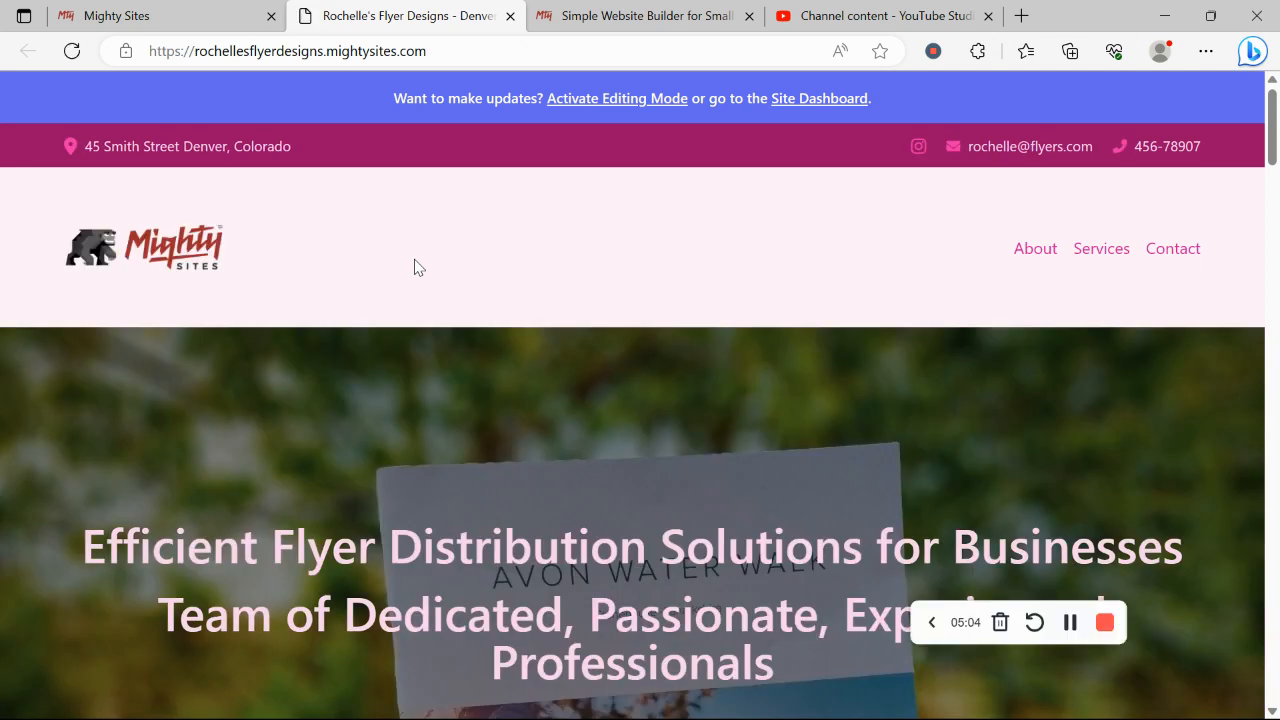
scroll(416, 266, down, 3)
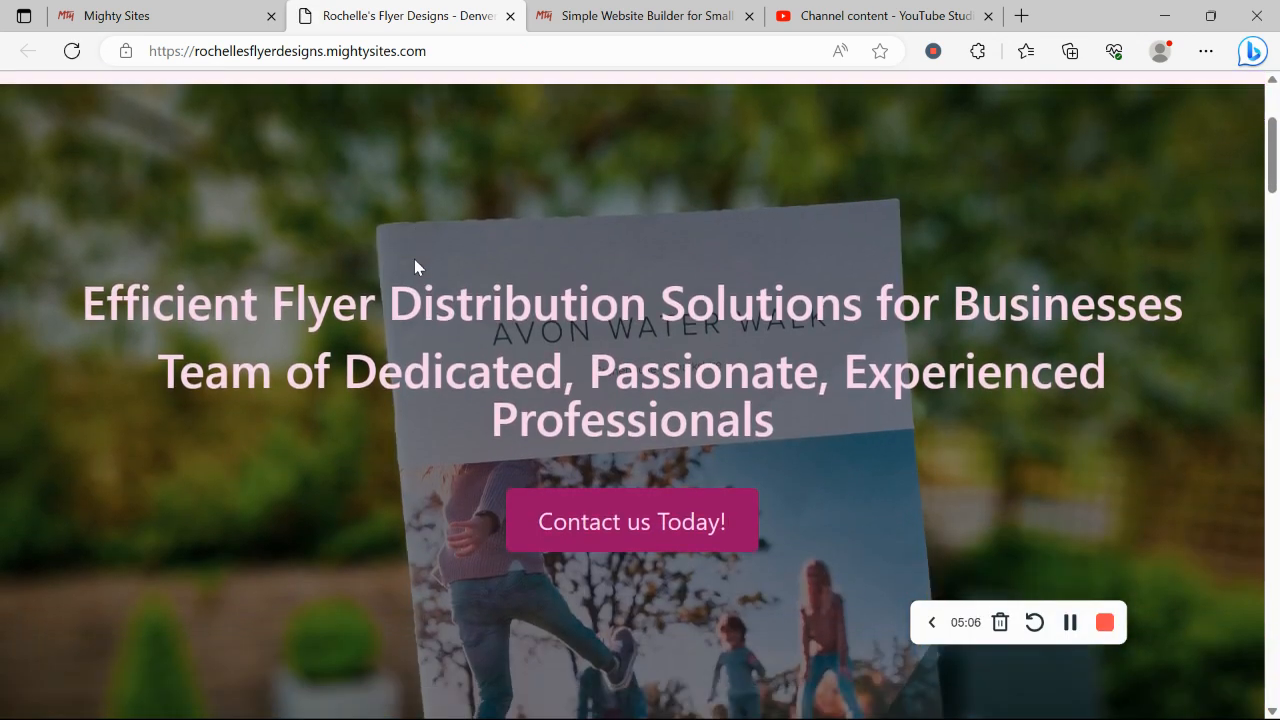